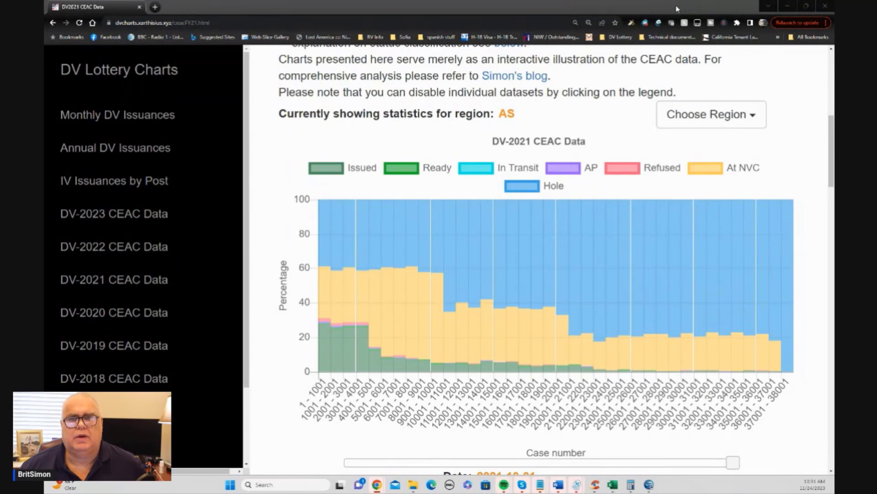
# Switch to the Excel workbook and examine the 2021 cutoffs for Nepal, Iran and ROA and the selectees for Nepal and Iran
pyautogui.hotkey('alt', 'Tab')
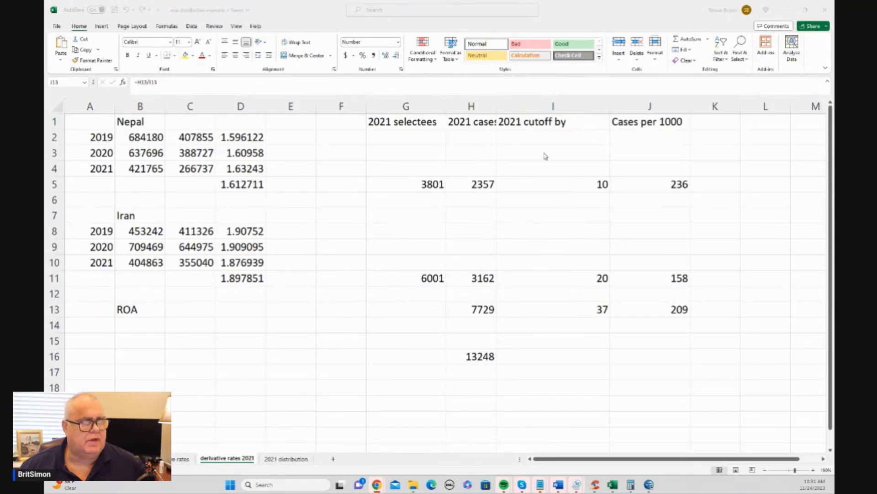
pyautogui.click(597, 184)
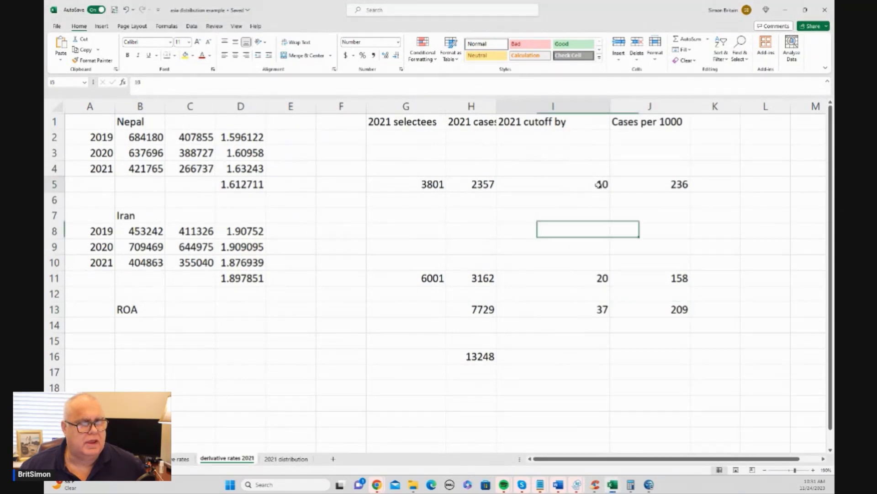
pyautogui.click(598, 278)
pyautogui.click(601, 307)
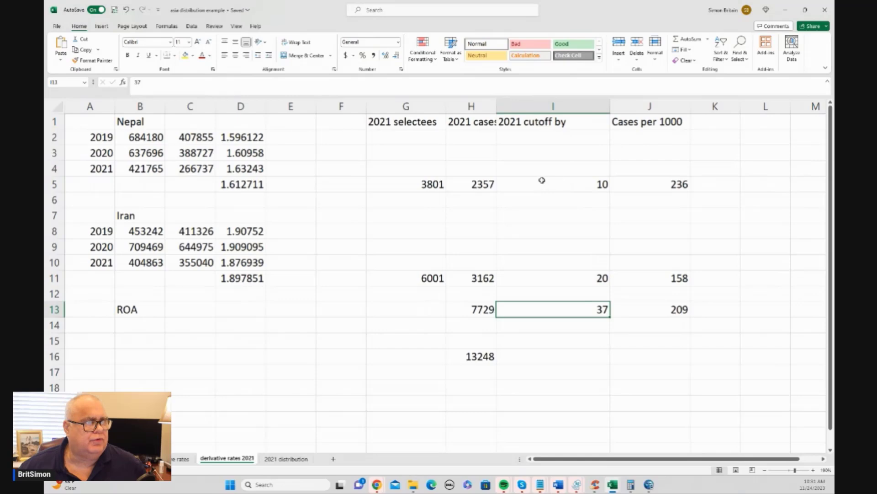
pyautogui.click(436, 184)
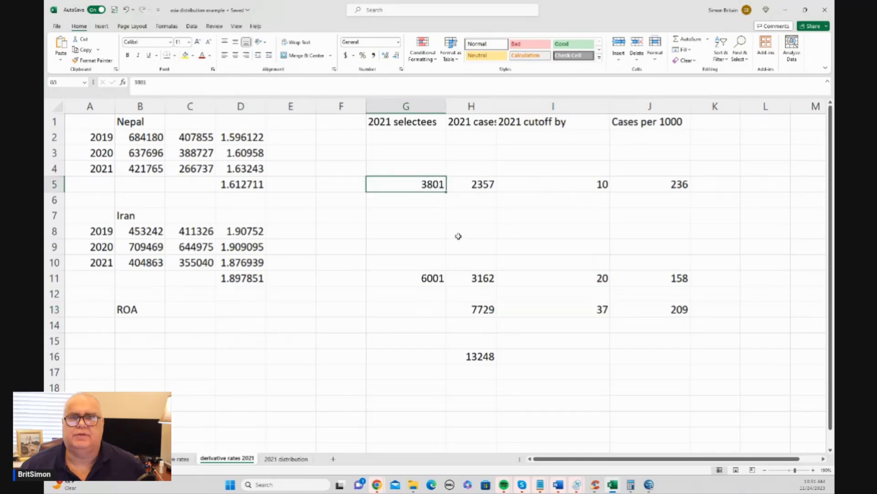
pyautogui.click(436, 279)
pyautogui.click(435, 200)
pyautogui.click(434, 187)
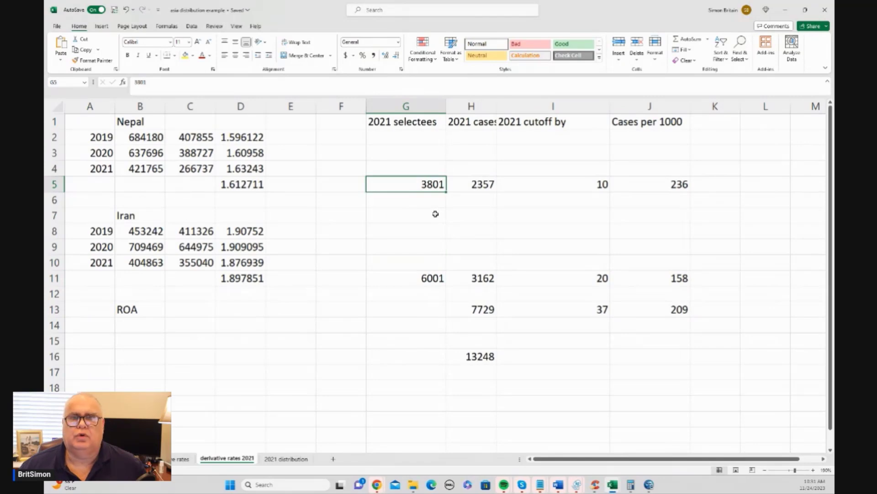
pyautogui.click(435, 278)
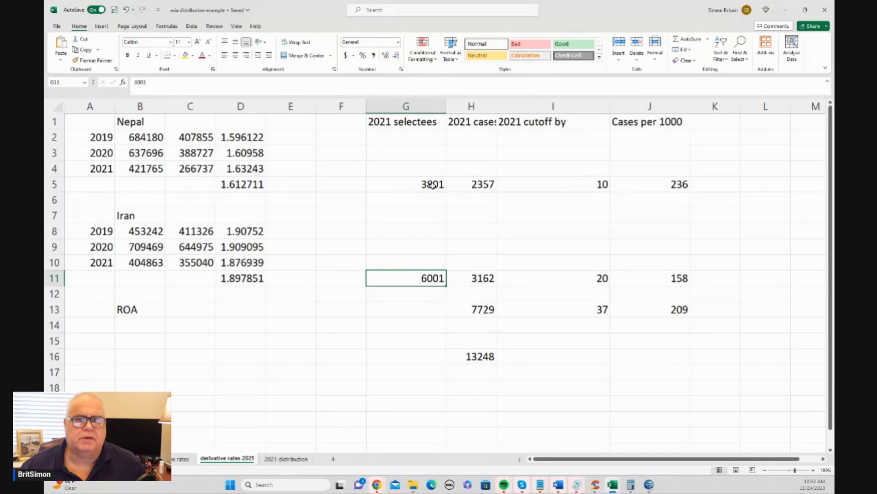
# Review the 2021 case figures for Nepal, Iran and ROA together with their total in H16
pyautogui.click(471, 183)
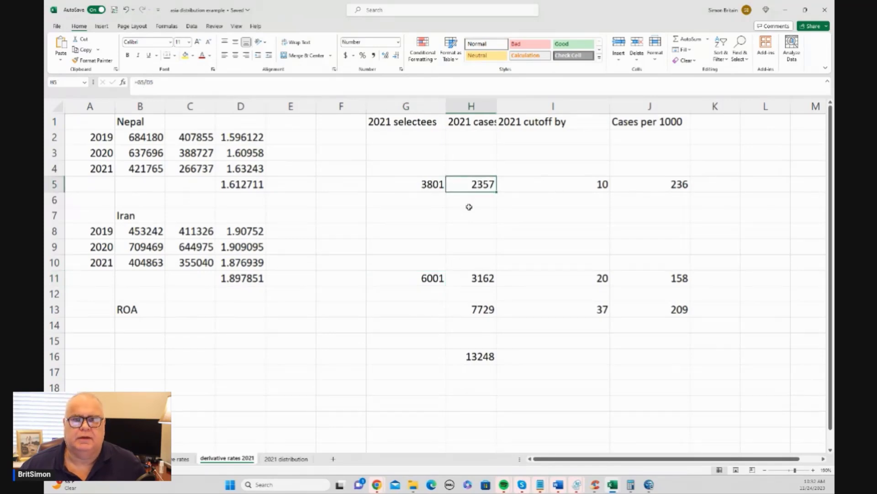
pyautogui.click(486, 279)
pyautogui.click(488, 311)
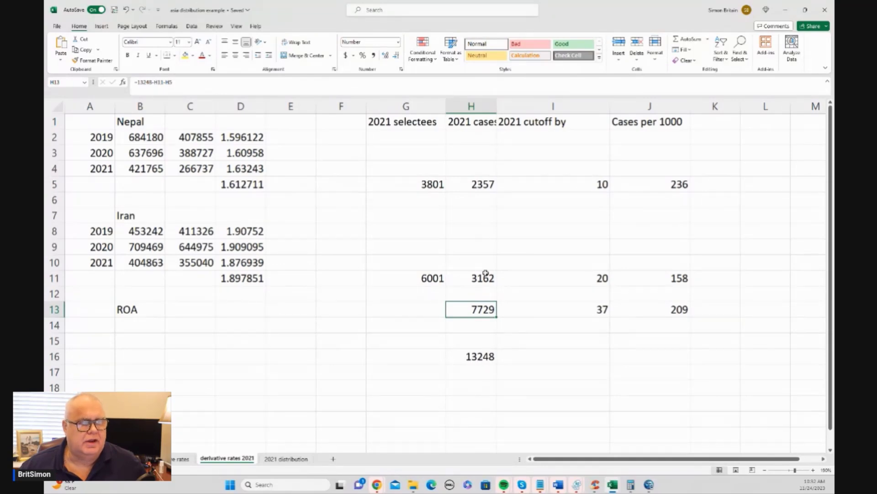
pyautogui.click(486, 352)
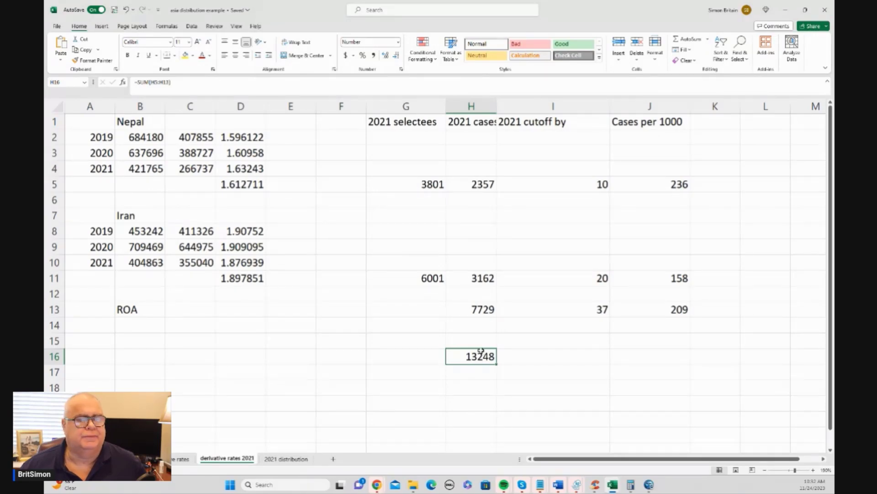
pyautogui.click(483, 185)
pyautogui.click(484, 281)
pyautogui.click(485, 312)
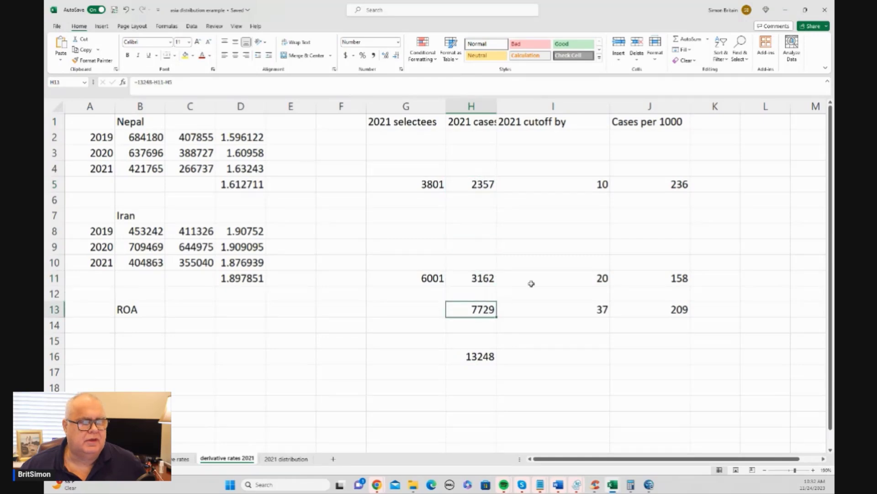
# Check Nepal's 2021 cutoff and compare the cases per 1000 for Nepal, Iran and ROA
pyautogui.click(601, 185)
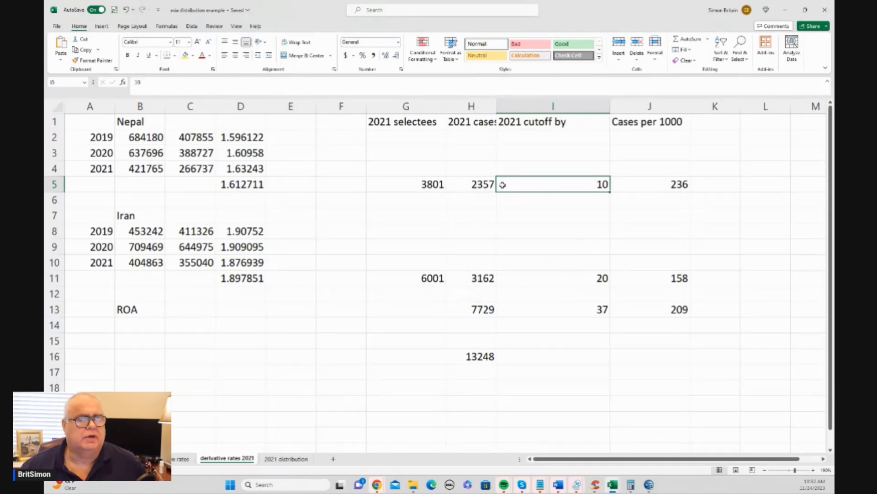
pyautogui.click(676, 188)
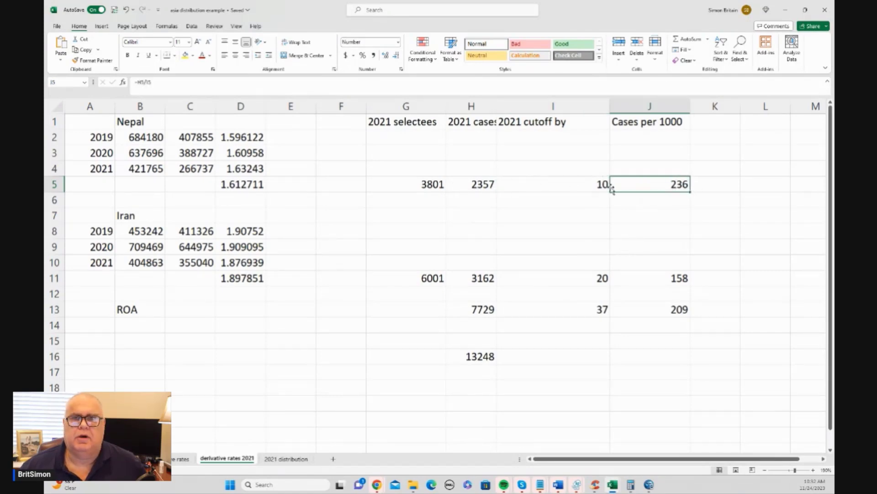
pyautogui.click(669, 280)
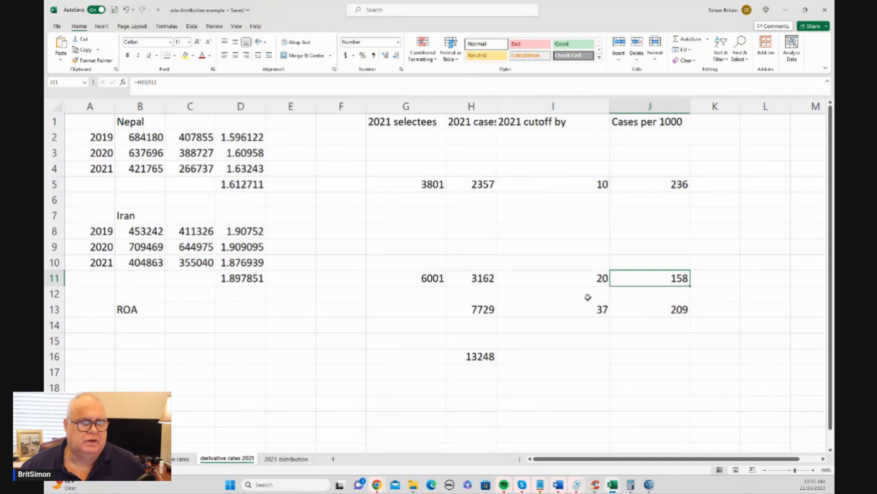
pyautogui.click(680, 312)
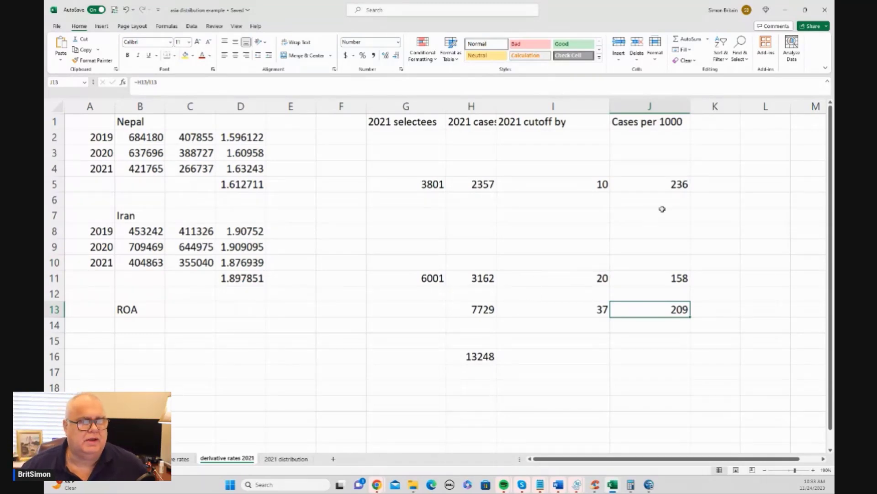
pyautogui.moveTo(671, 188); pyautogui.dragTo(665, 305)
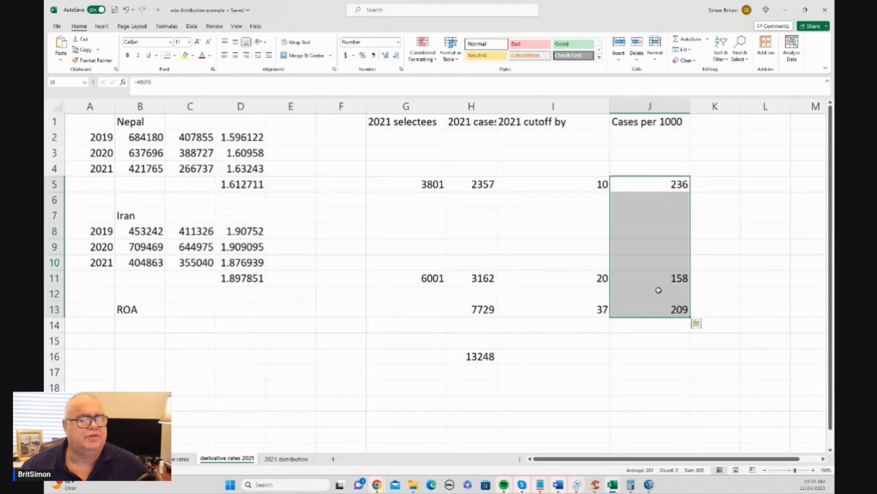
pyautogui.click(681, 182)
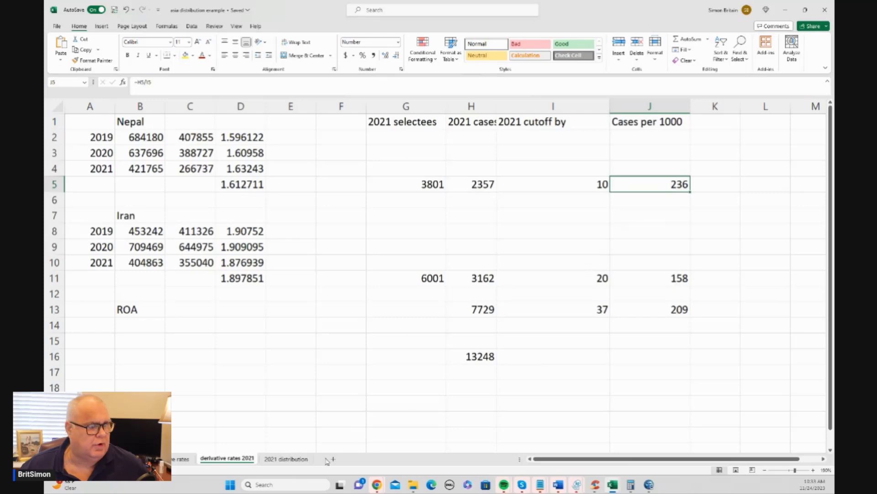
# Open the 2021 distribution sheet and examine the Nepal values in B2:B11 and the first ROA value
pyautogui.click(287, 461)
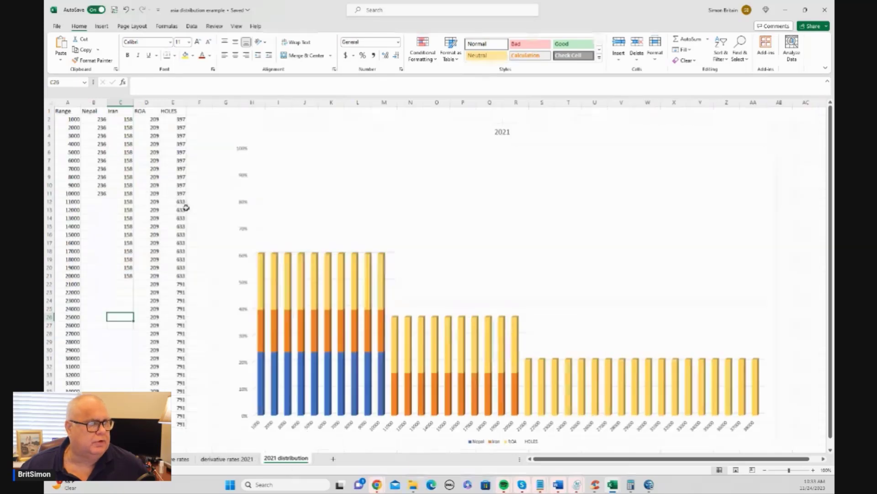
pyautogui.click(101, 118)
pyautogui.moveTo(101, 118); pyautogui.dragTo(100, 196)
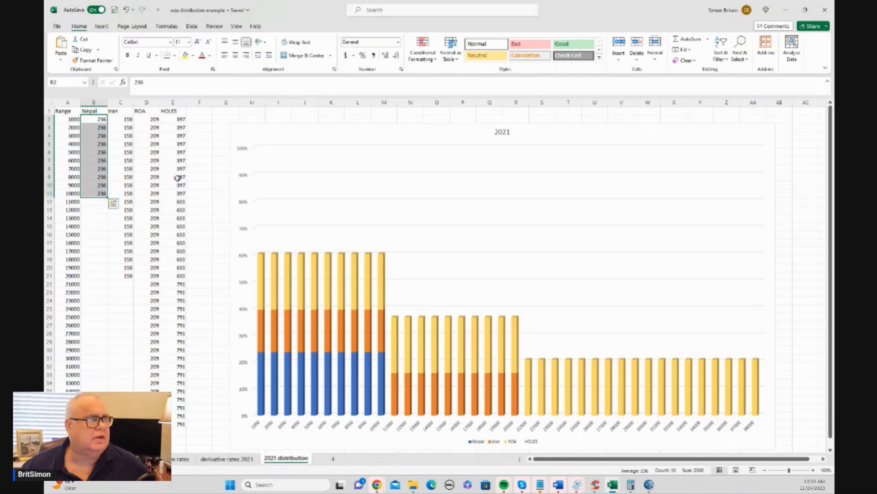
pyautogui.click(155, 119)
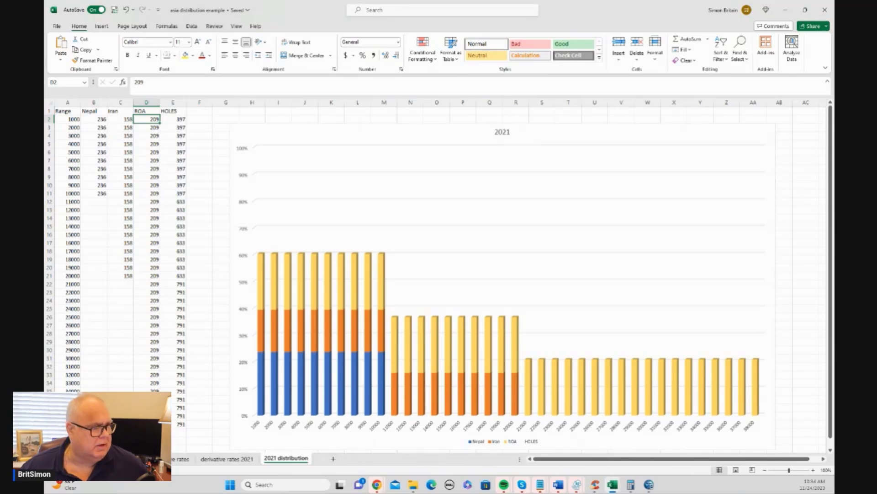
# Delete row 39, the 38000 range, from the 2021 distribution data
pyautogui.moveTo(154, 424); pyautogui.dragTo(178, 424)
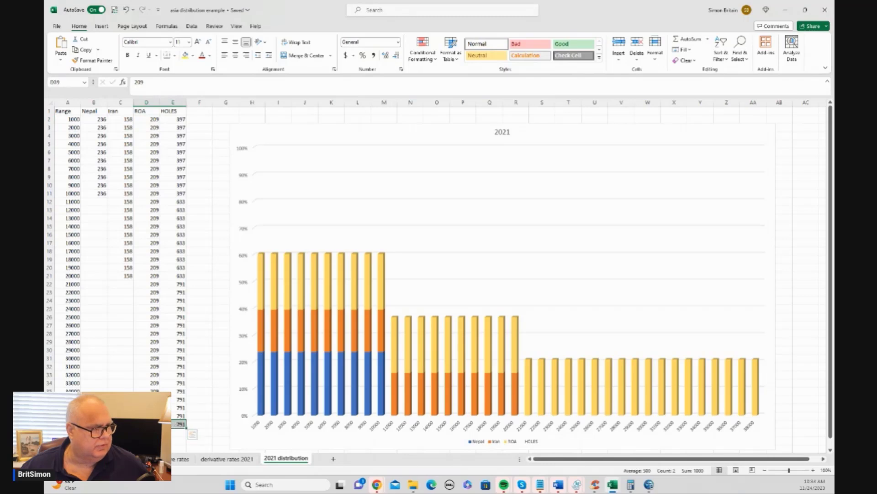
pyautogui.rightClick(49, 424)
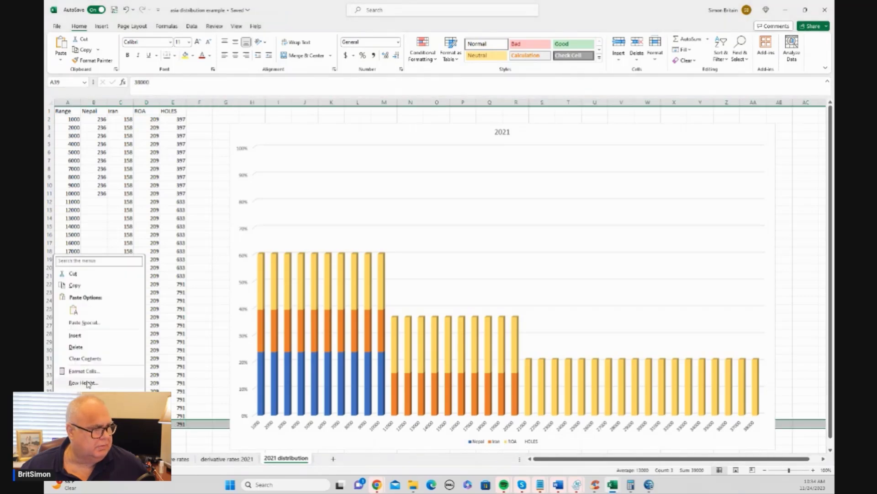
pyautogui.click(85, 347)
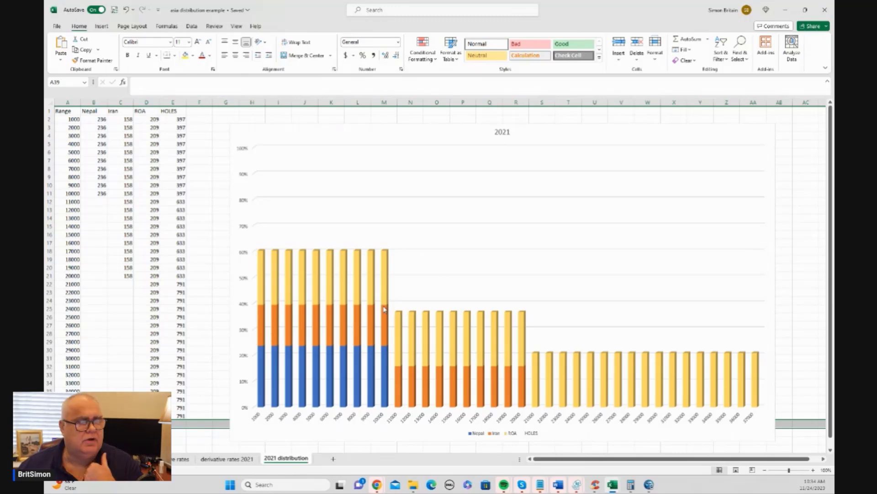
# Switch to the DV2021 CEAC Data page in Chrome and fill the screen with it to view the Asia region chart
pyautogui.moveTo(383, 309)
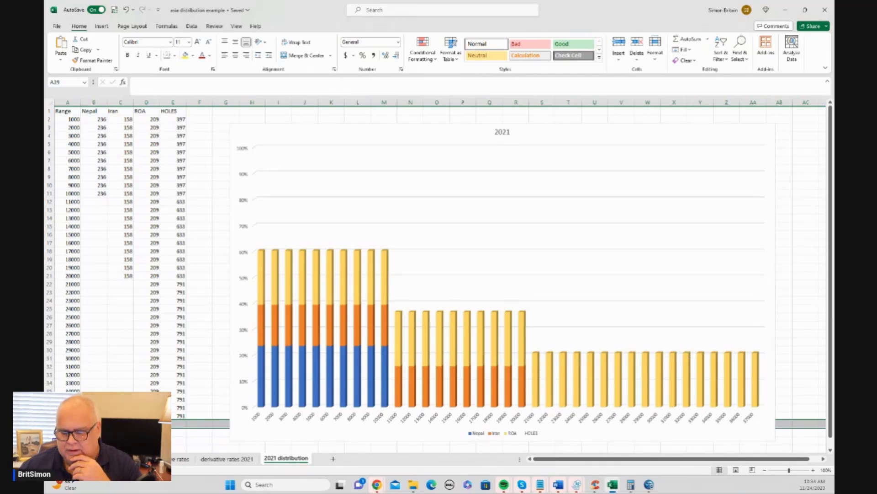
pyautogui.moveTo(835, 84); pyautogui.dragTo(438, 48)
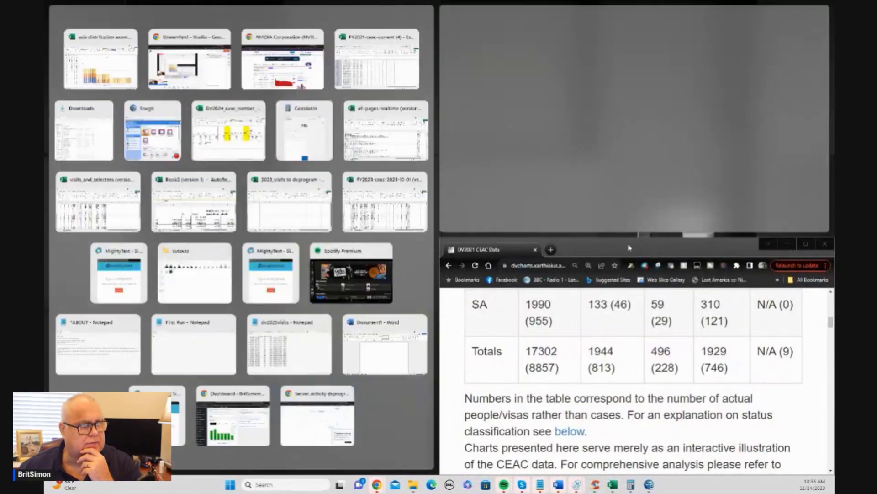
pyautogui.moveTo(657, 233); pyautogui.dragTo(601, 197)
pyautogui.click(688, 180)
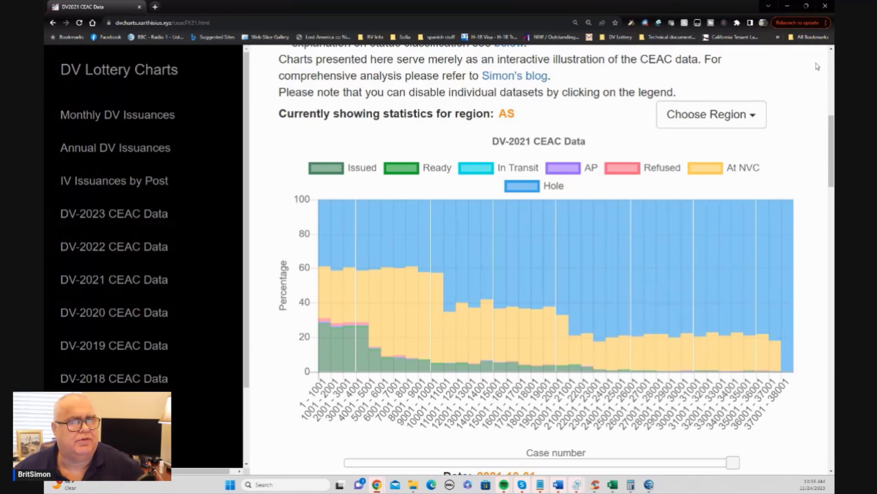
# Return to the Excel workbook and inspect the Nepal and ROA series in the 2021 distribution chart
pyautogui.hotkey('alt', 'Tab')
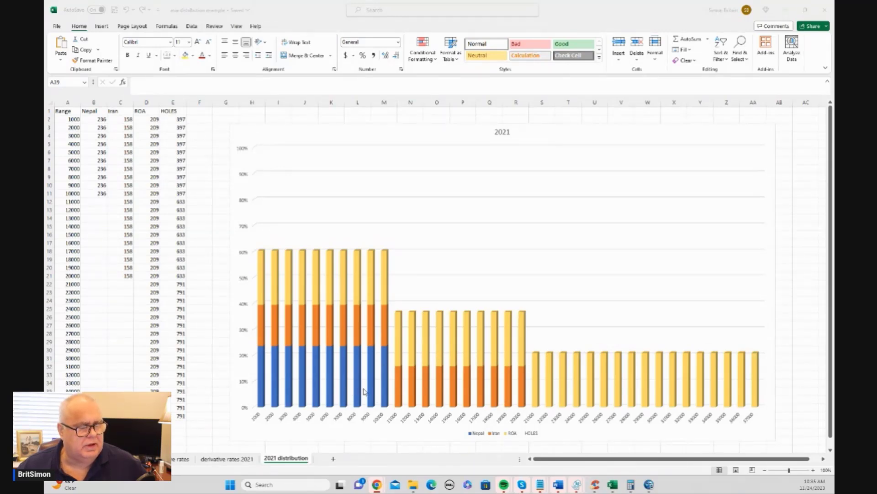
pyautogui.moveTo(384, 377)
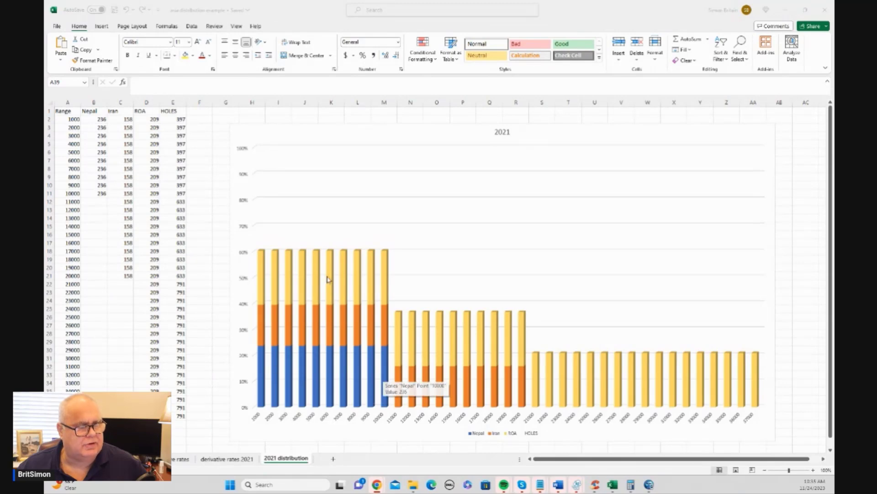
pyautogui.moveTo(334, 280)
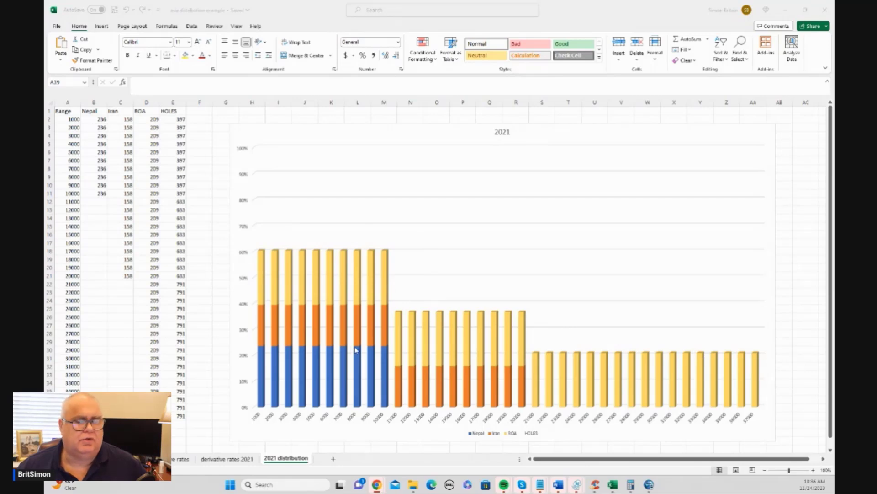
pyautogui.moveTo(358, 349)
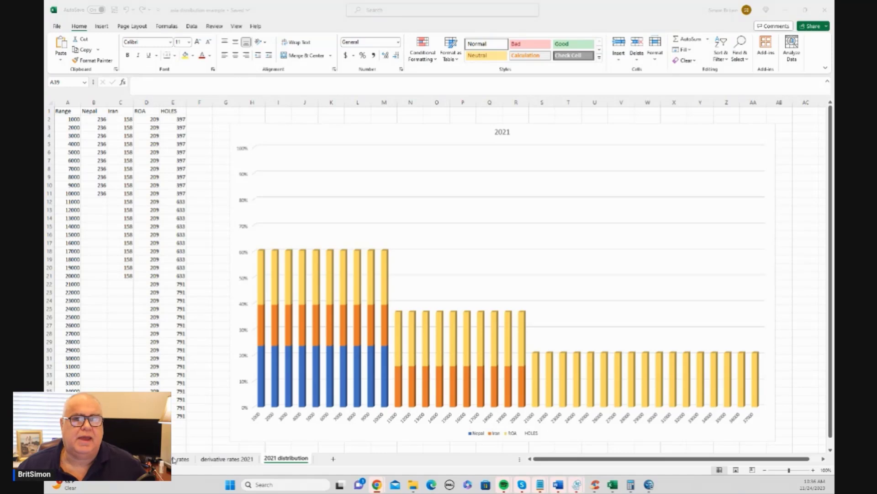
# Open the derivative rates sheet with the 2024 figures and inspect the Nepal and Iran selectees and cases, plus the total in H16
pyautogui.hotkey('alt', 'Tab')
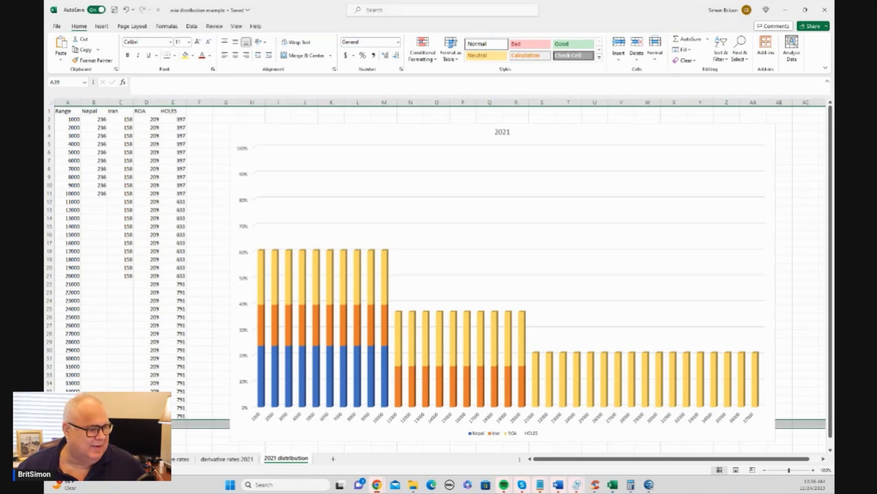
pyautogui.hotkey('ctrl', 'pageup')
pyautogui.hotkey('ctrl', 'pagedown')
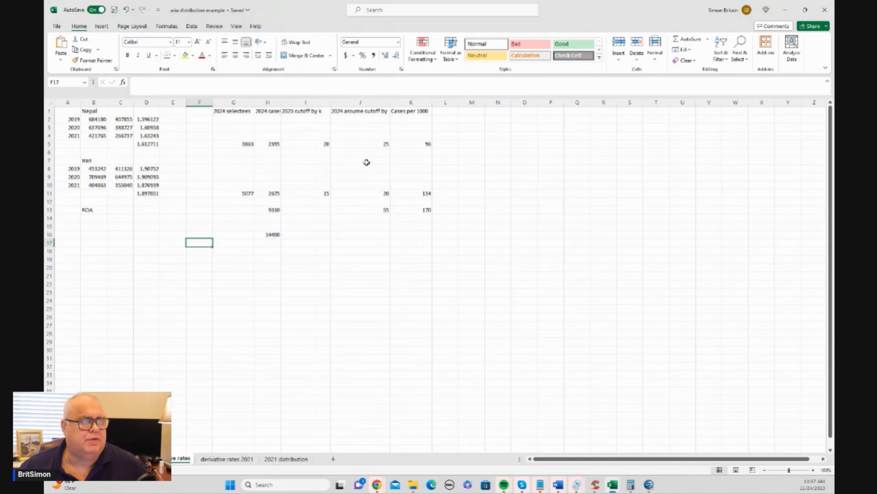
pyautogui.click(278, 237)
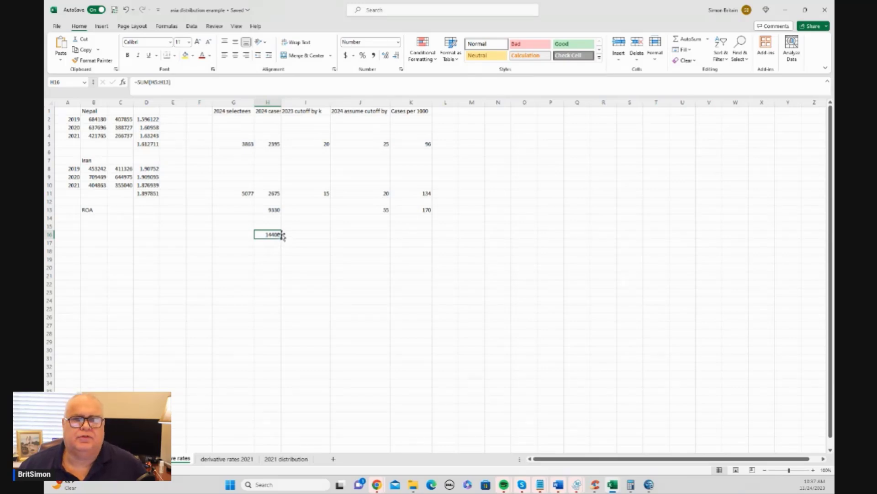
pyautogui.click(245, 143)
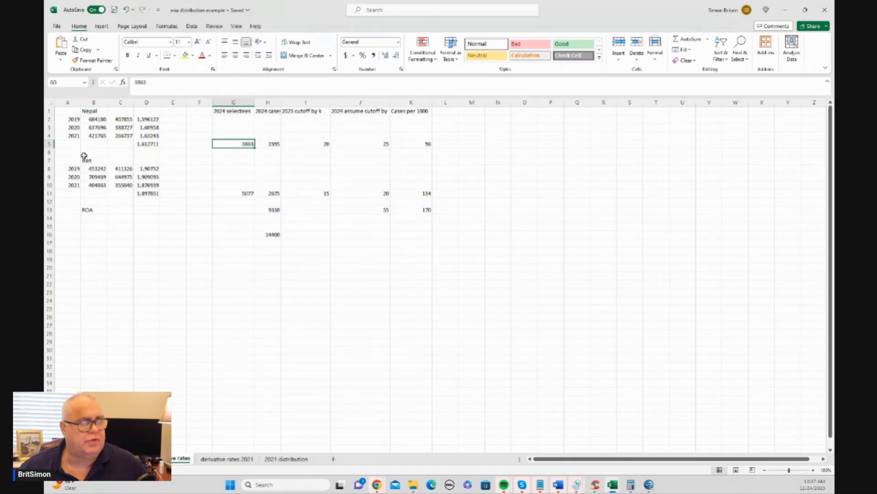
pyautogui.click(274, 144)
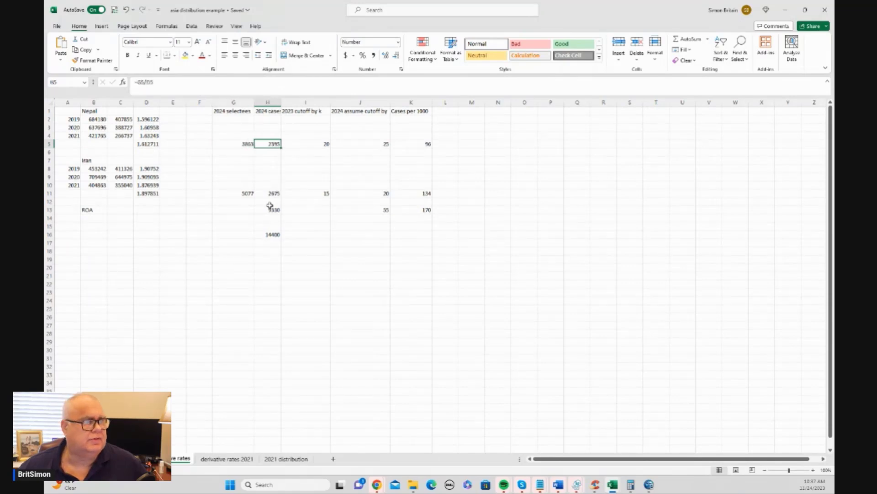
pyautogui.click(248, 194)
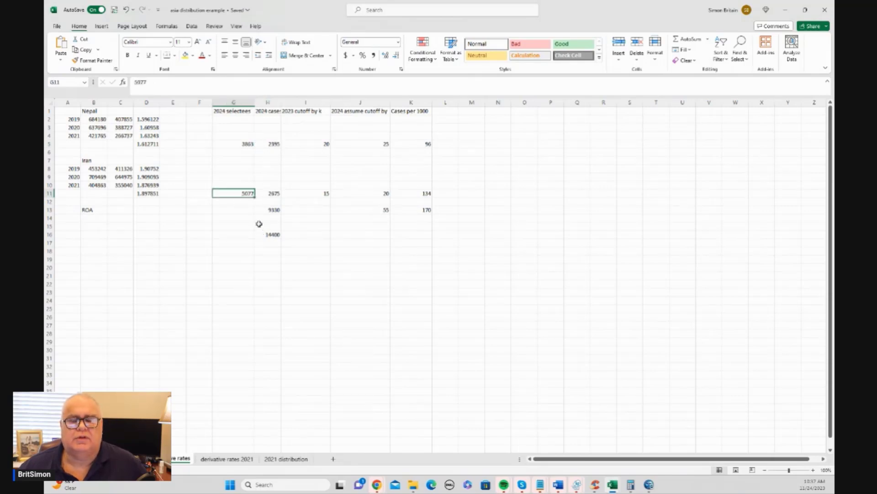
pyautogui.click(273, 194)
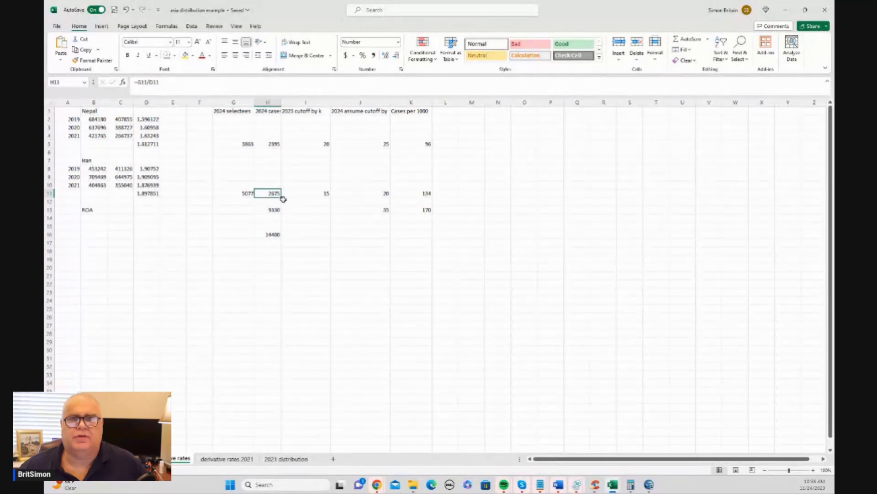
pyautogui.click(274, 235)
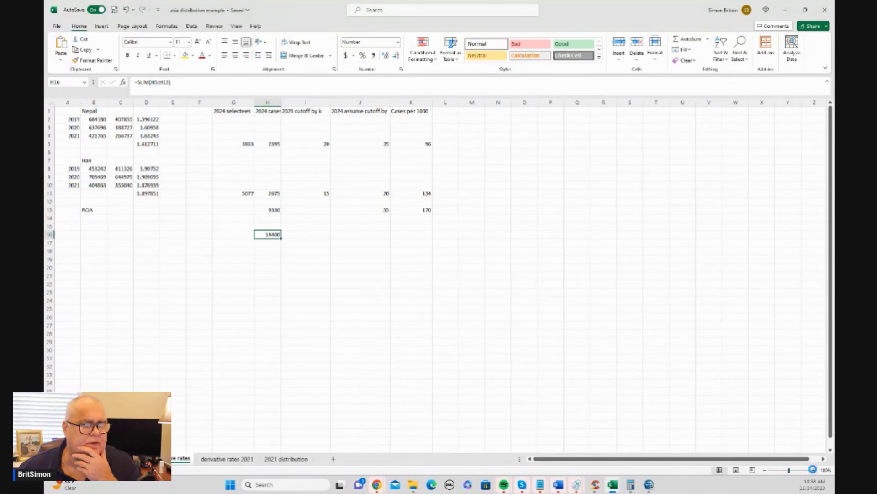
# Examine the ROA row's 2024 cases formula in H13 and its assumed 2024 cutoff in J13
pyautogui.click(813, 470)
pyautogui.click(813, 470)
pyautogui.click(813, 470)
pyautogui.click(813, 470)
pyautogui.click(813, 470)
pyautogui.click(813, 469)
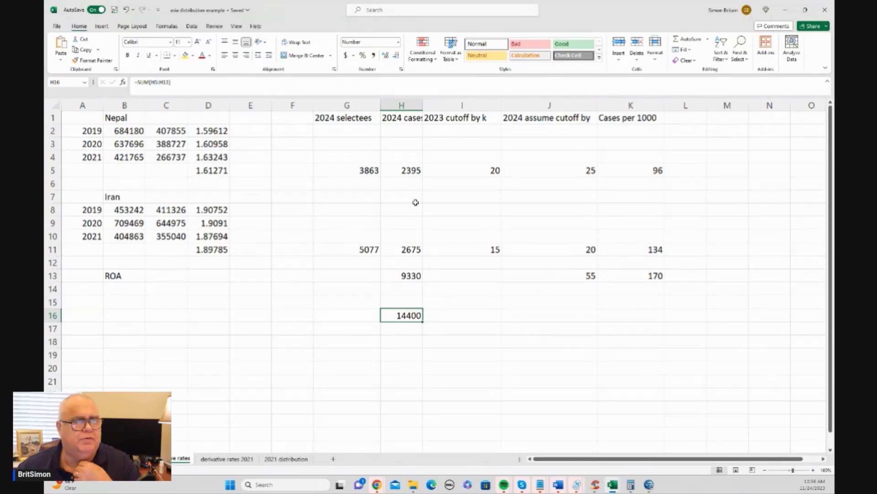
pyautogui.click(408, 277)
pyautogui.click(443, 276)
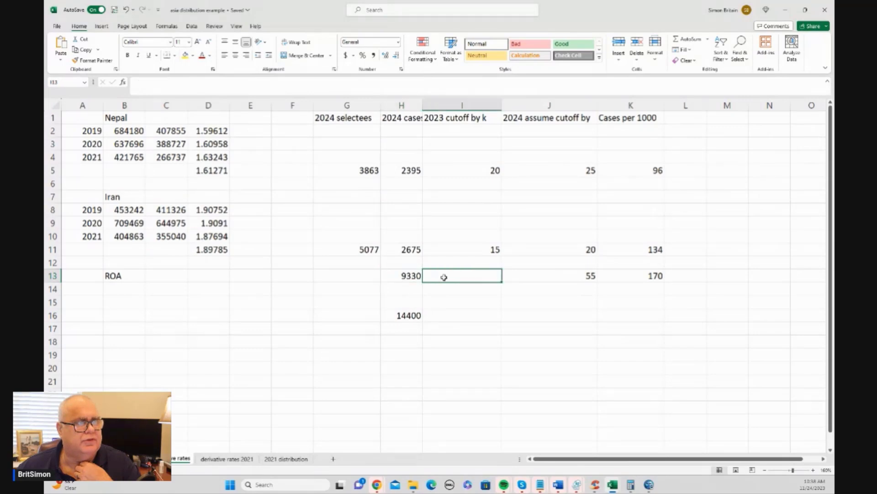
pyautogui.click(412, 277)
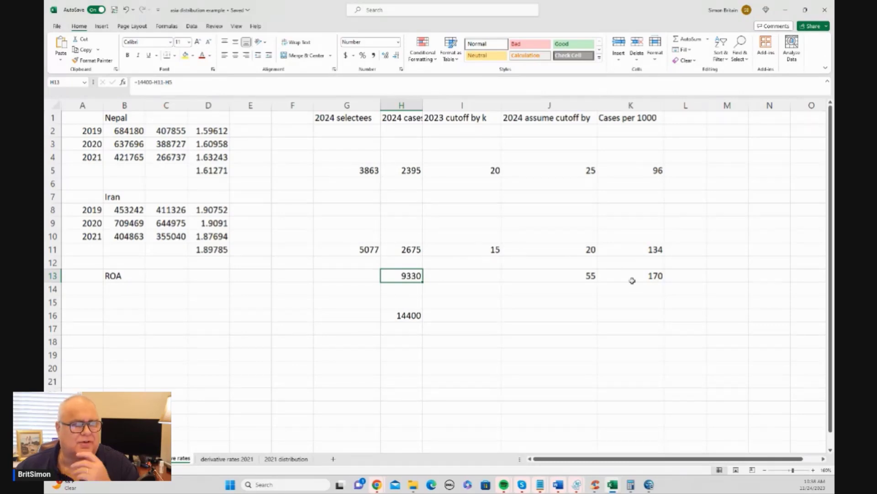
pyautogui.click(593, 278)
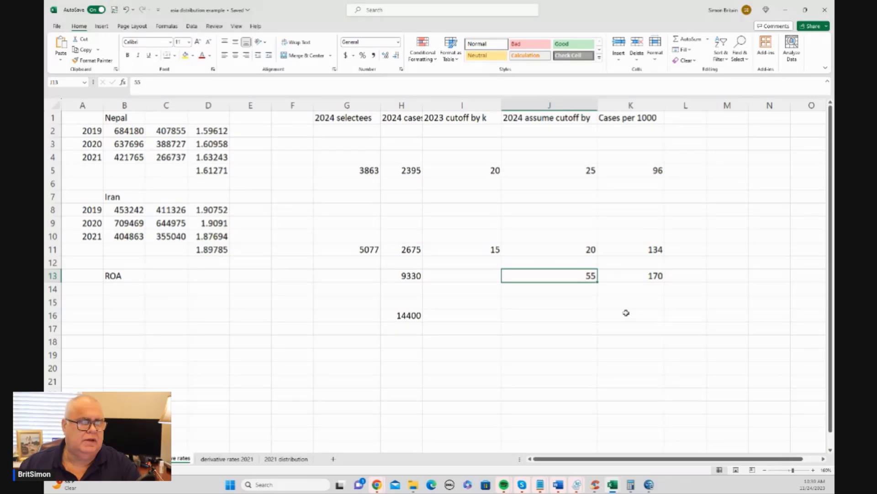
# Review Nepal's 2023 cutoff, assumed 2024 cutoff and cases per 1000, and the assumed 2024 cutoffs for Iran and ROA
pyautogui.click(495, 170)
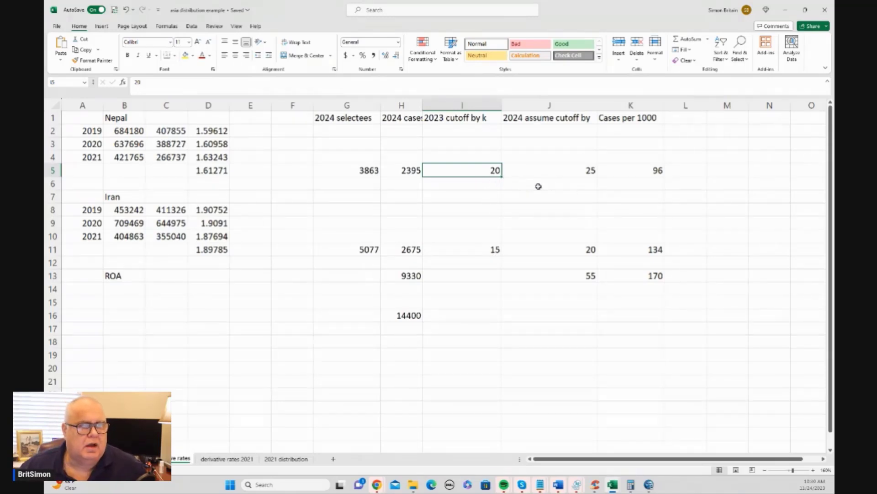
pyautogui.click(579, 170)
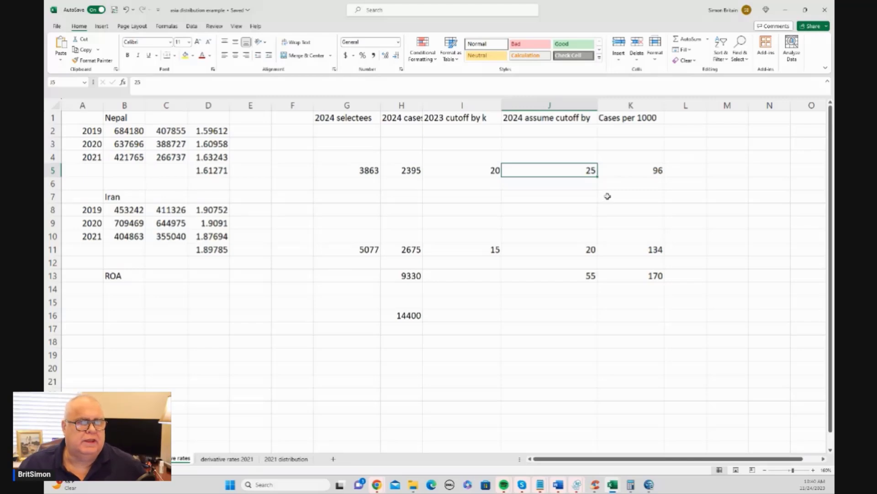
pyautogui.click(663, 168)
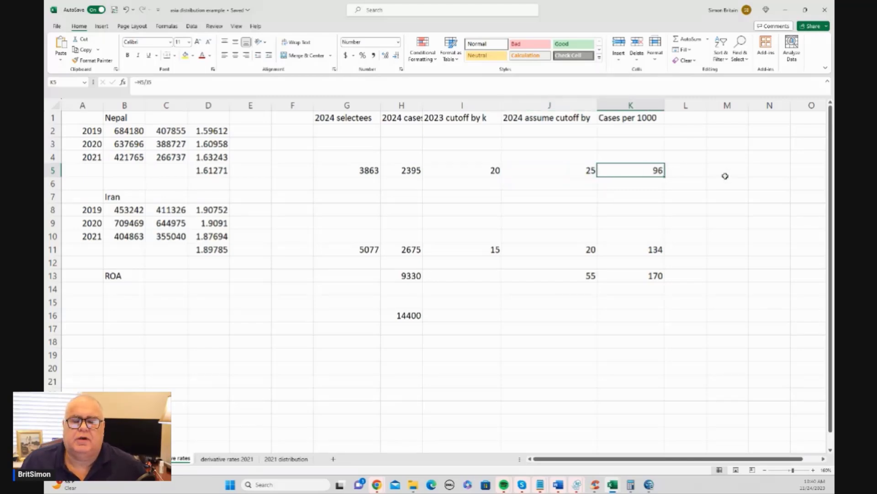
pyautogui.click(522, 251)
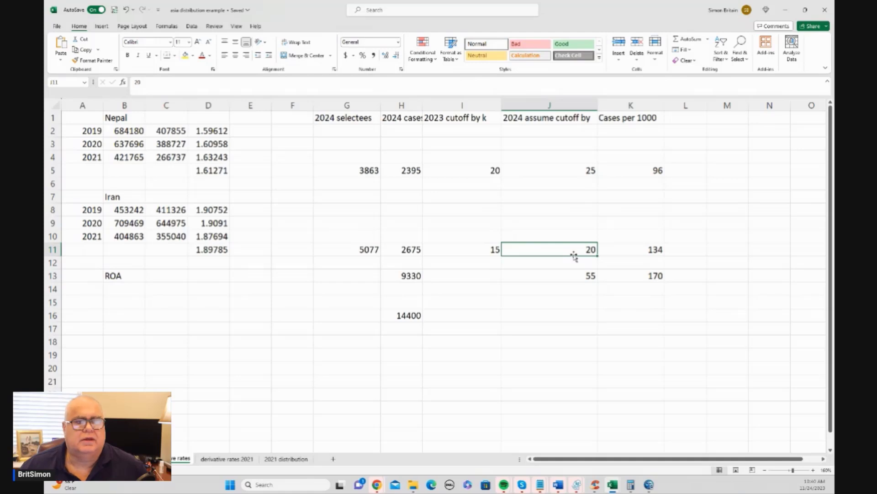
pyautogui.click(592, 278)
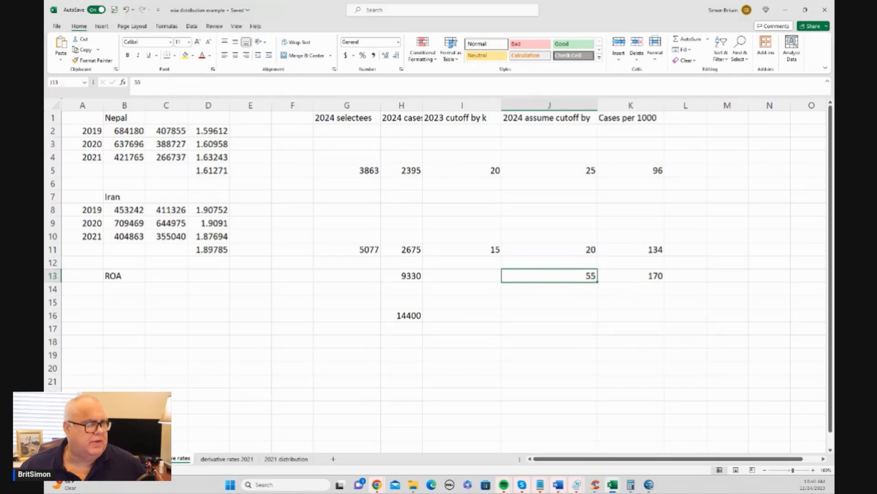
# Open the sheet with the DV2024 distribution chart and inspect the HOLES formulas across the three case-number bands
pyautogui.hotkey('ctrl', 'pageup')
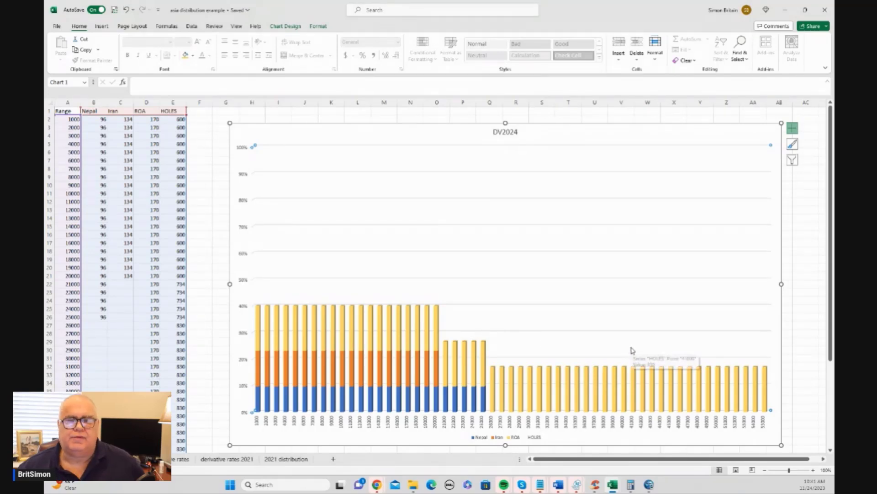
pyautogui.moveTo(632, 350)
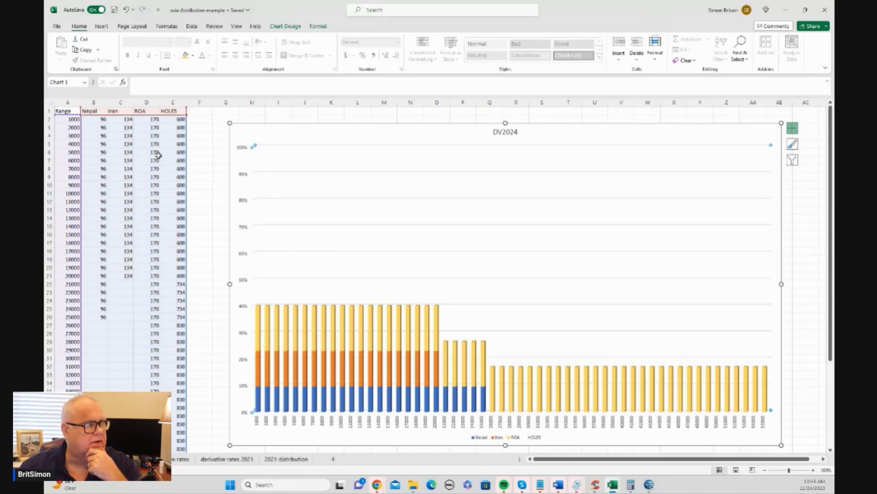
pyautogui.click(181, 136)
pyautogui.click(183, 301)
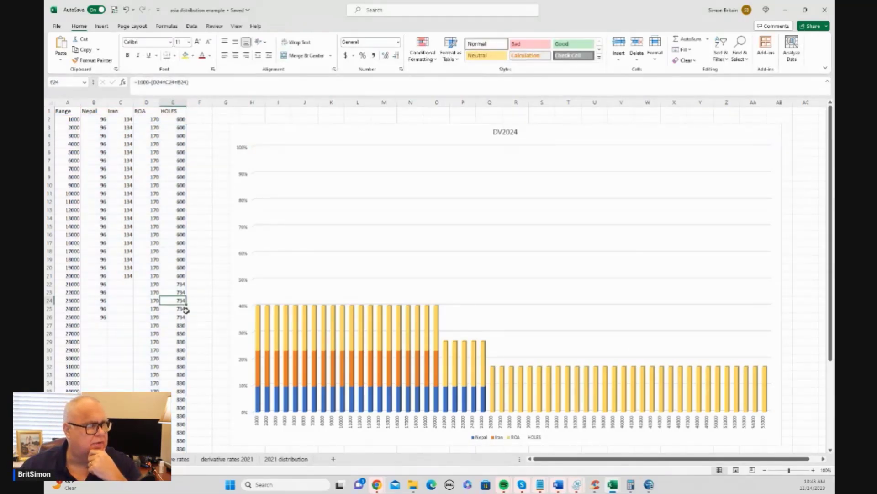
pyautogui.click(181, 367)
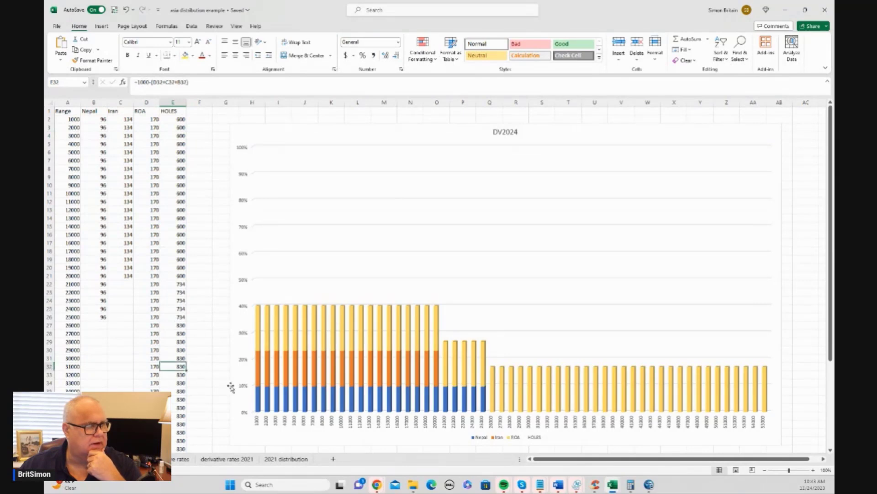
pyautogui.scroll(-3, 195, 338)
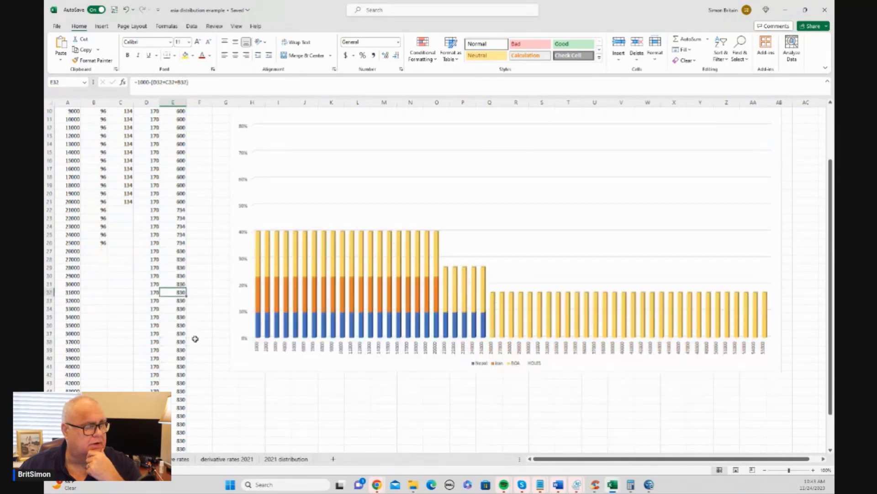
pyautogui.scroll(2, 196, 338)
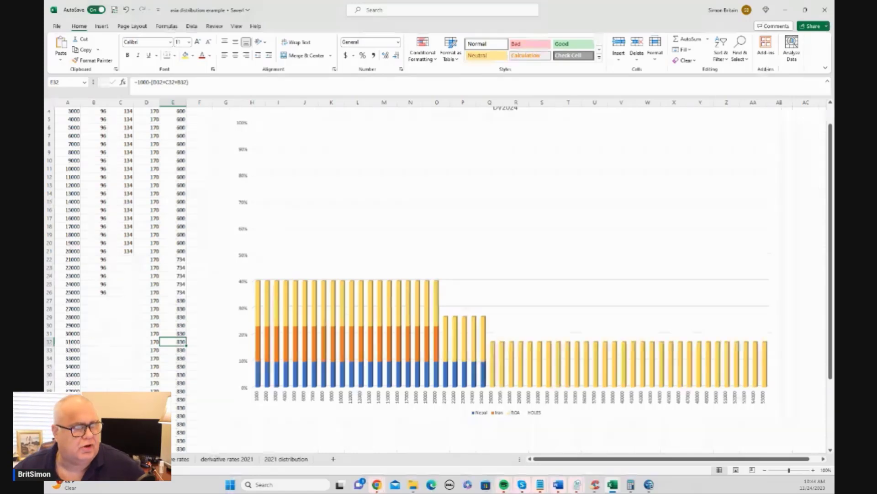
# Switch to the DV Lottery Charts site in Chrome and view the DV-2022 CEAC Data chart
pyautogui.moveTo(433, 4)
pyautogui.mouseDown()
pyautogui.moveTo(434, 50)
pyautogui.moveTo(430, 7)
pyautogui.mouseUp()
pyautogui.press('super+Up')
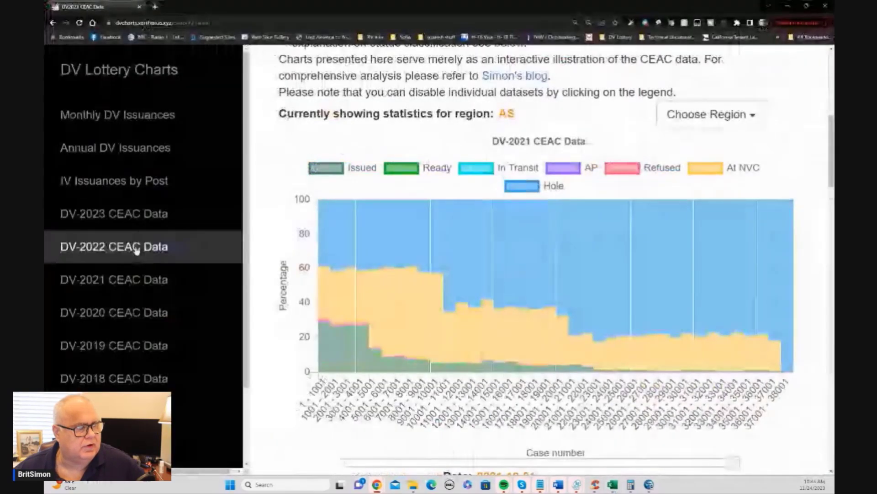
pyautogui.click(133, 249)
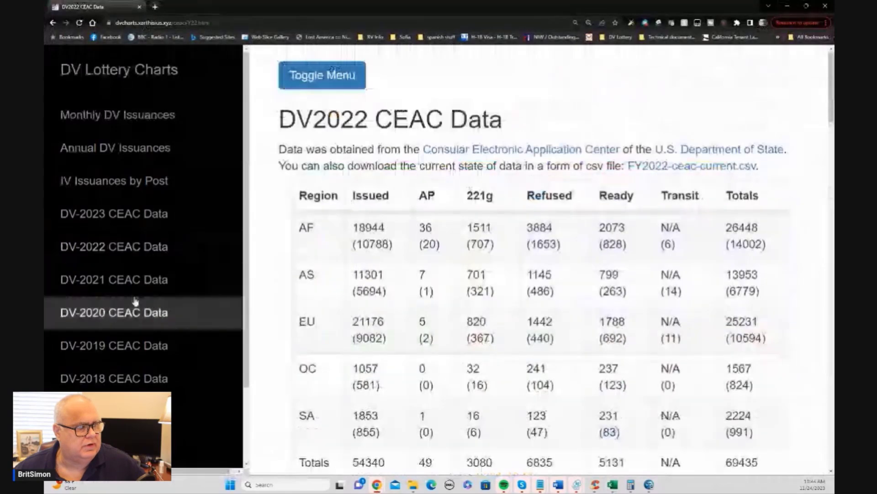
pyautogui.scroll(-2, 477, 280)
pyautogui.scroll(-8, 476, 279)
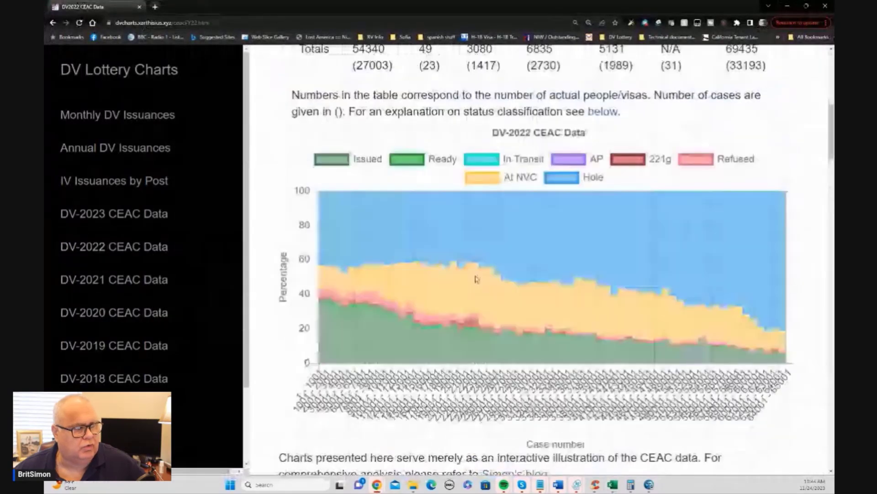
pyautogui.scroll(-1, 477, 279)
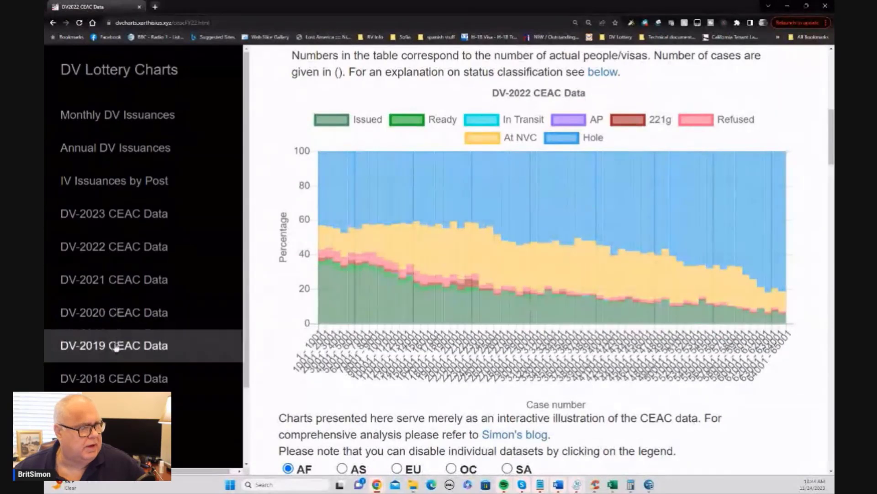
# View the Africa region charts for DV-2018 and DV-2020 CEAC Data
pyautogui.click(118, 378)
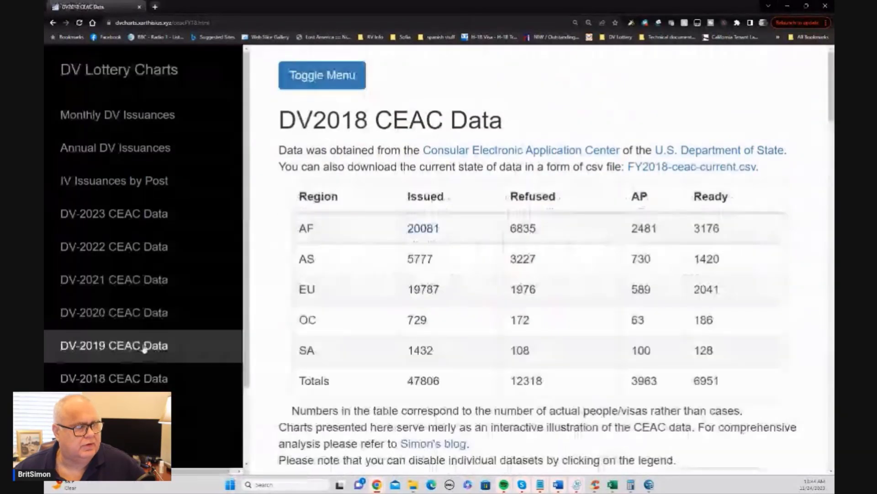
pyautogui.scroll(-8, 437, 251)
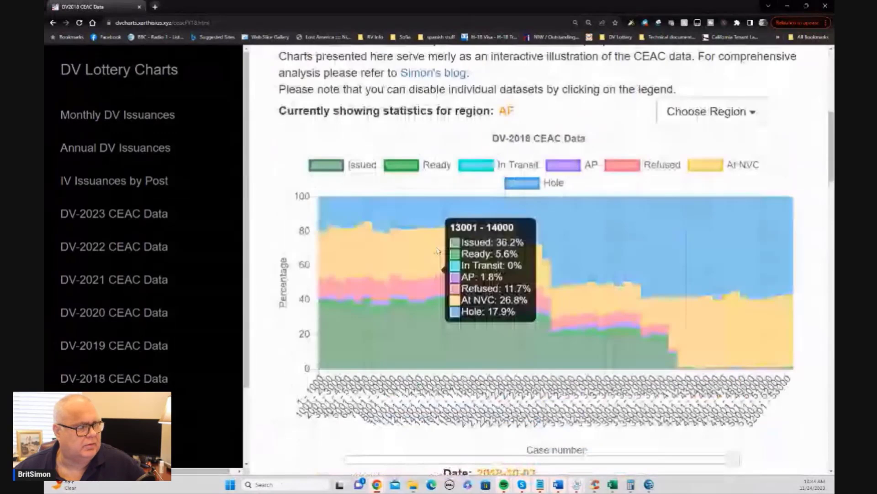
pyautogui.click(111, 325)
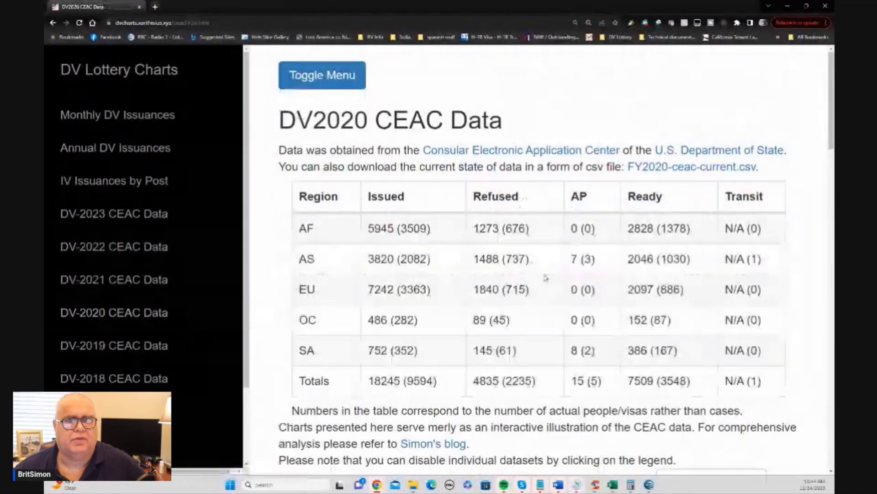
pyautogui.scroll(-8, 545, 278)
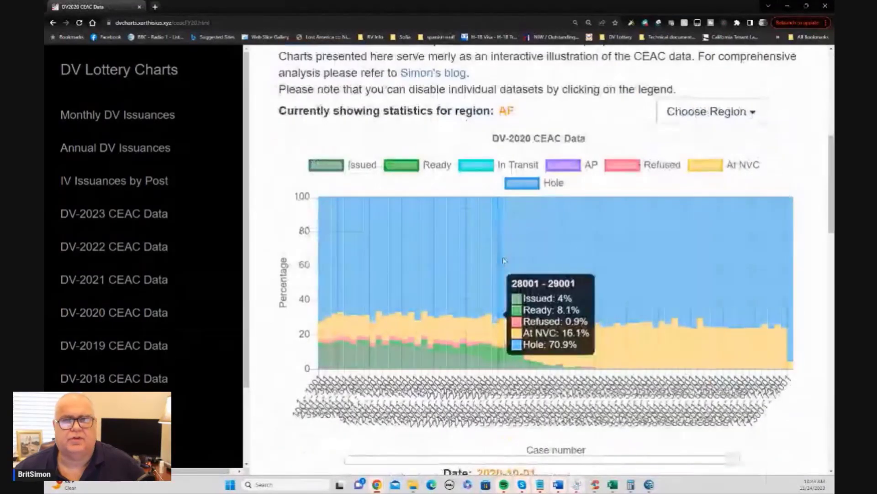
pyautogui.moveTo(519, 234)
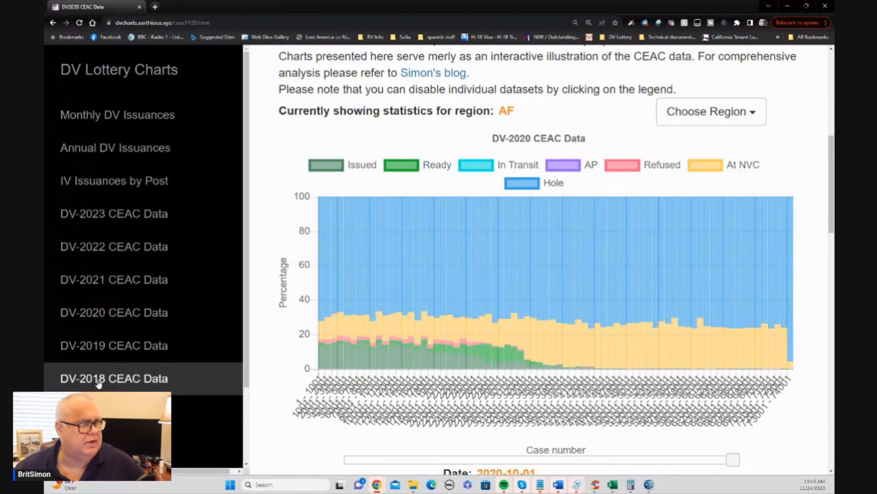
# Open the DV-2017 CEAC Data page and view its chart for the Asia region (AS)
pyautogui.click(114, 411)
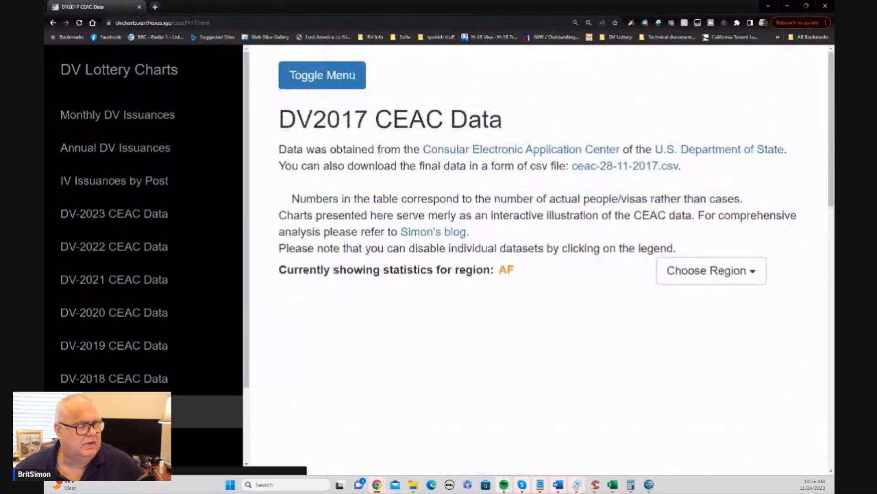
pyautogui.scroll(-6, 450, 310)
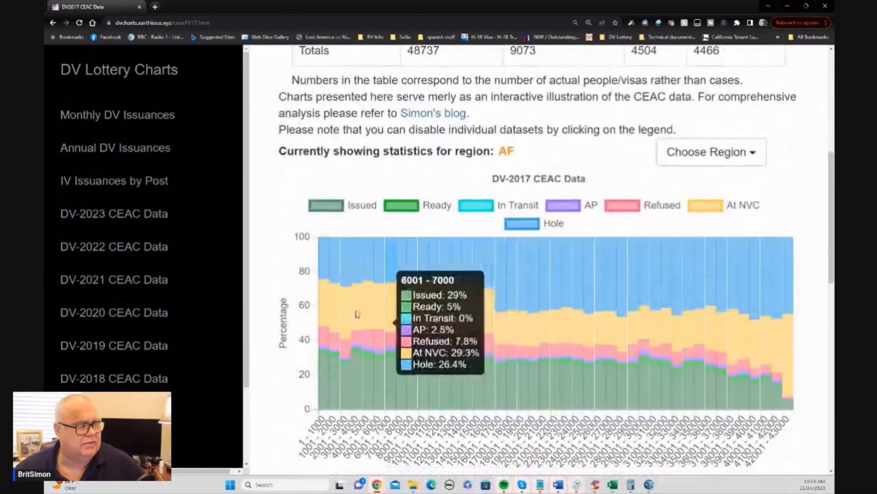
pyautogui.click(722, 162)
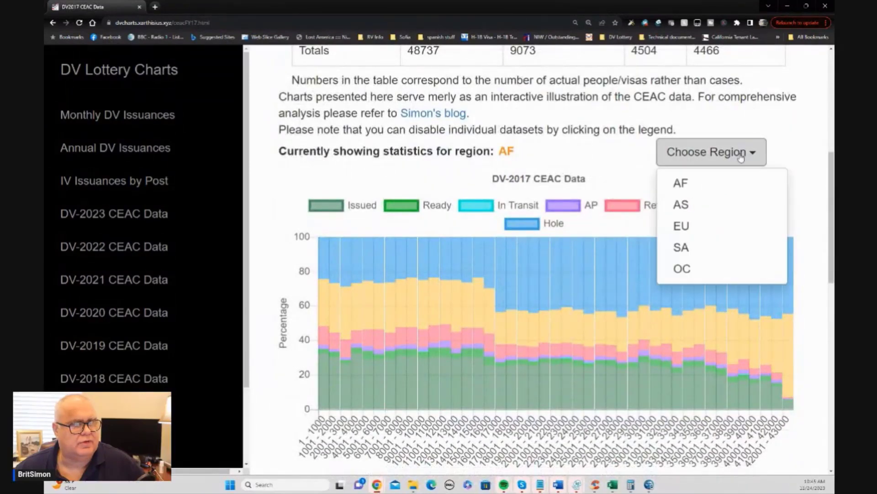
pyautogui.click(686, 203)
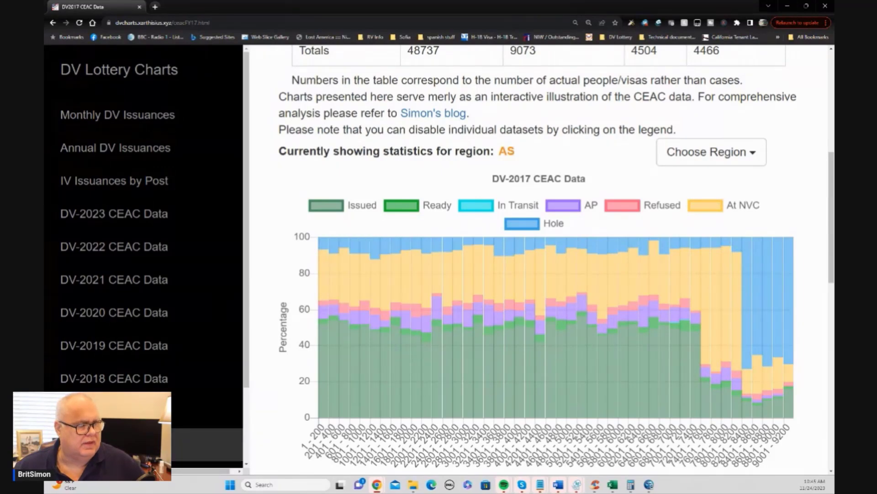
# Open the DV-2013 CEAC Data page and examine its chart for the Asia region (AS)
pyautogui.scroll(2, 137, 251)
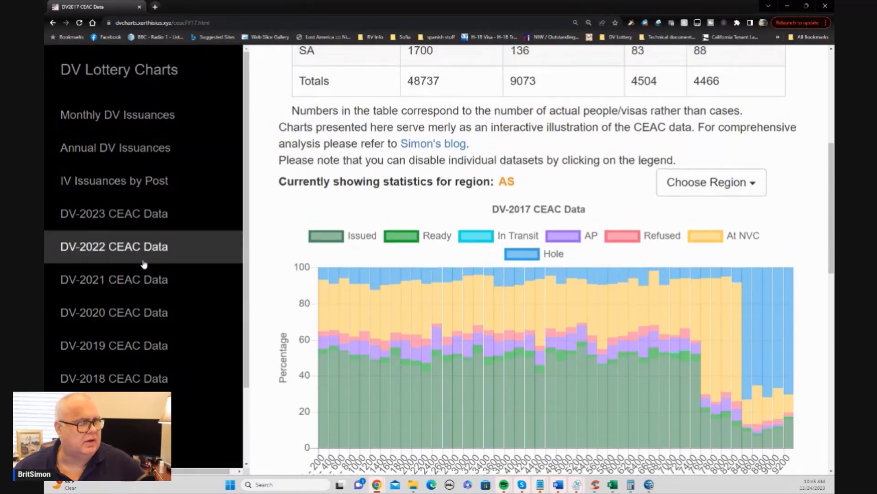
pyautogui.scroll(-2, 149, 264)
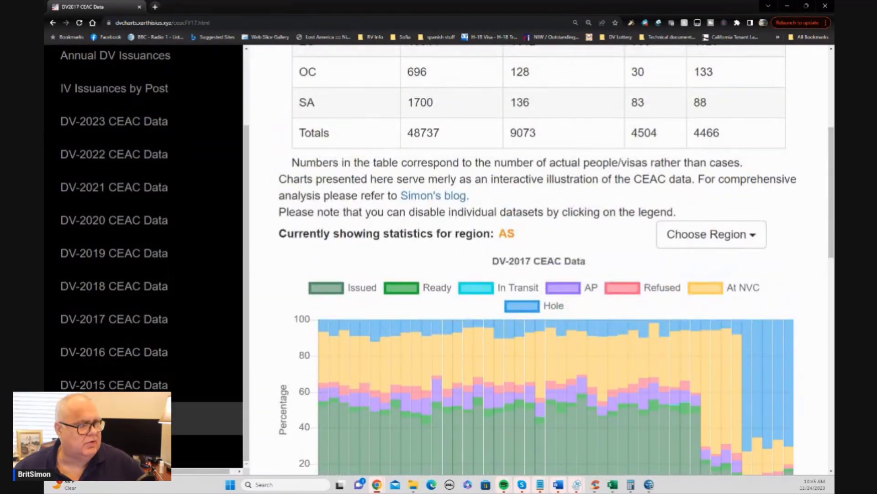
pyautogui.click(146, 451)
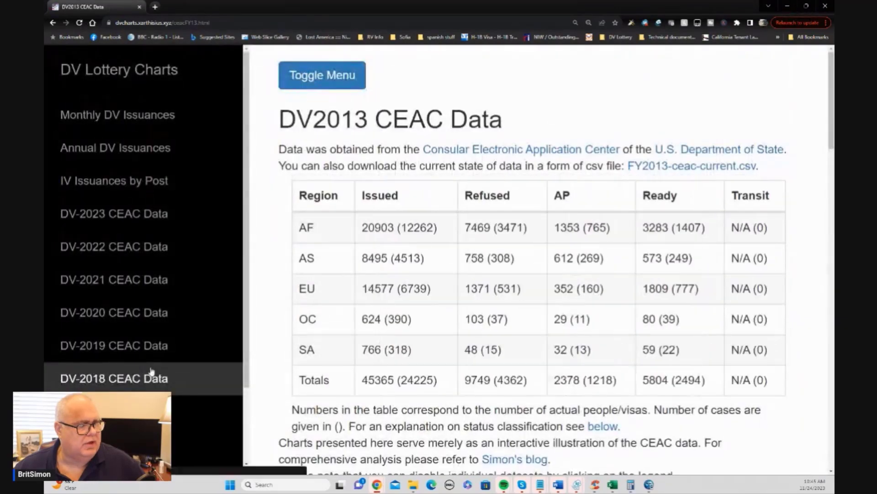
pyautogui.scroll(-2, 156, 350)
pyautogui.scroll(-5, 156, 350)
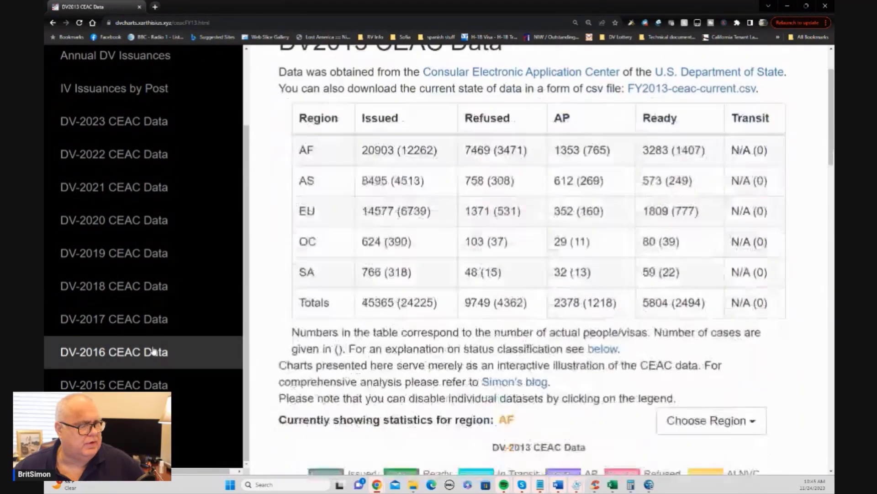
pyautogui.scroll(-3, 552, 273)
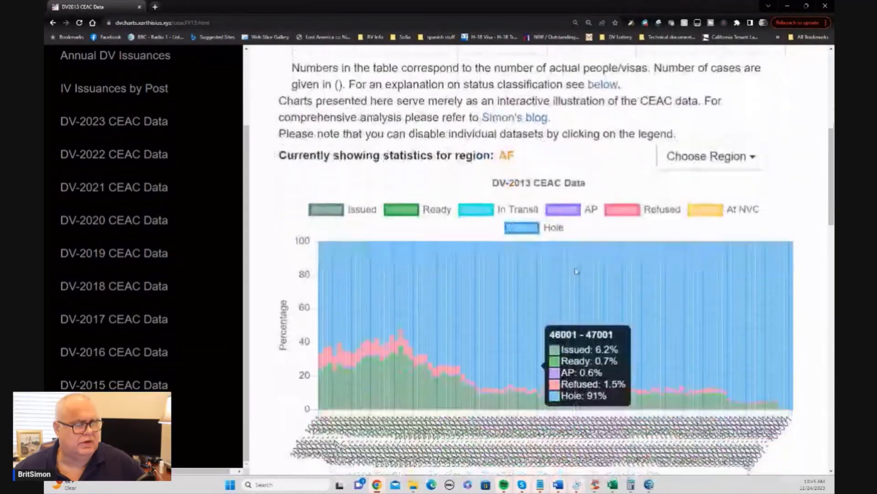
pyautogui.click(712, 129)
pyautogui.click(695, 178)
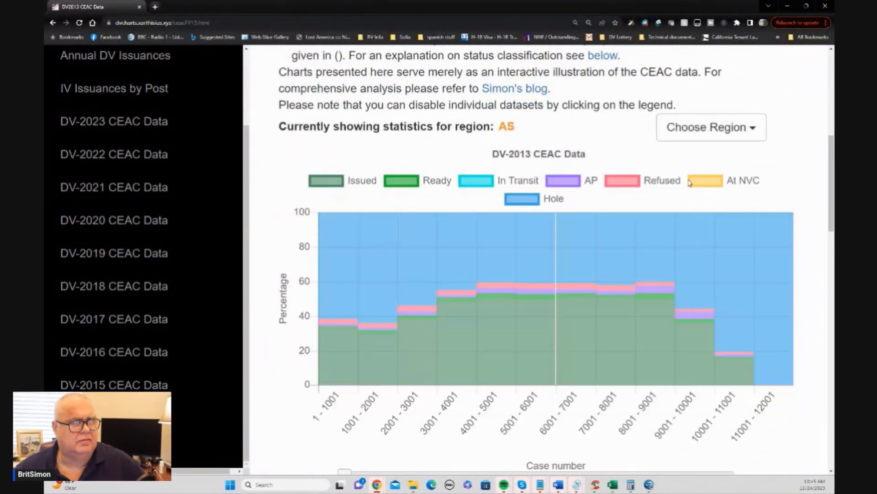
pyautogui.moveTo(499, 302)
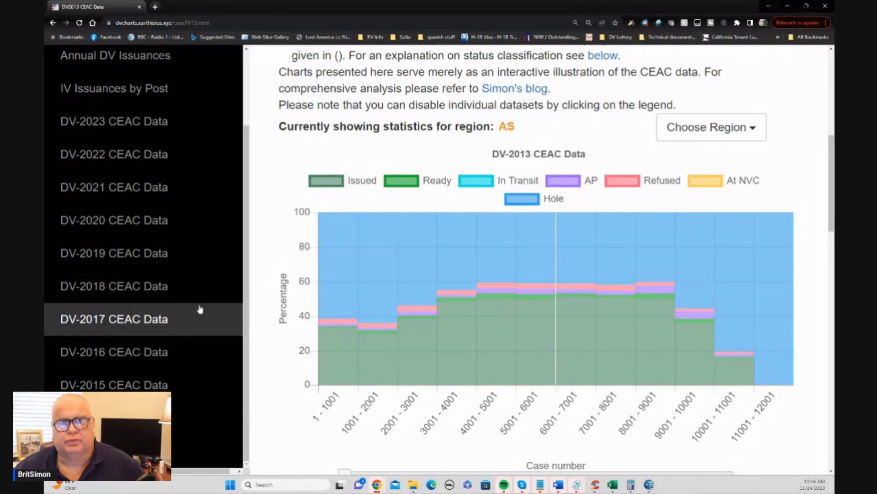
# Return to the DV-2018 CEAC Data page and review its Africa region chart and the regional totals table
pyautogui.click(111, 288)
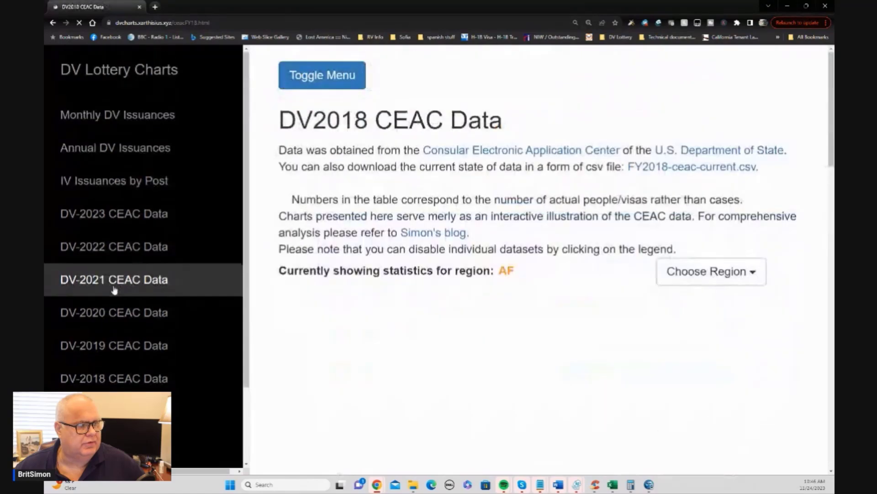
pyautogui.scroll(-10, 439, 286)
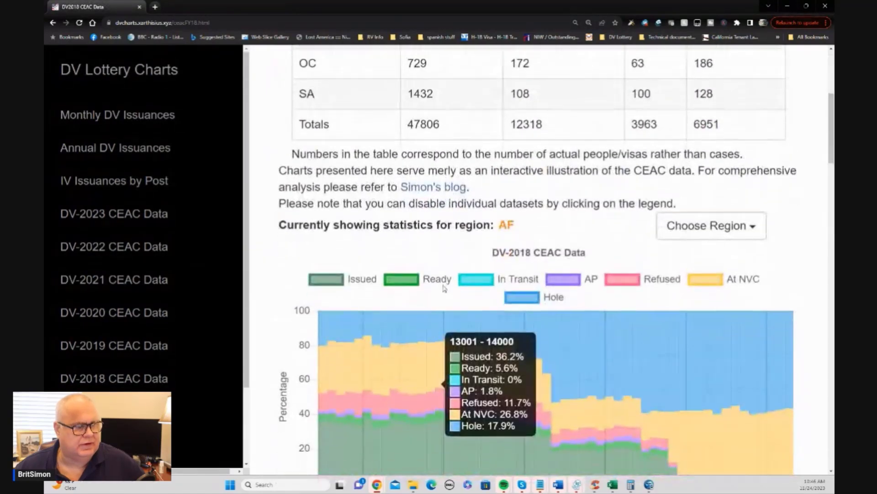
pyautogui.scroll(2, 438, 286)
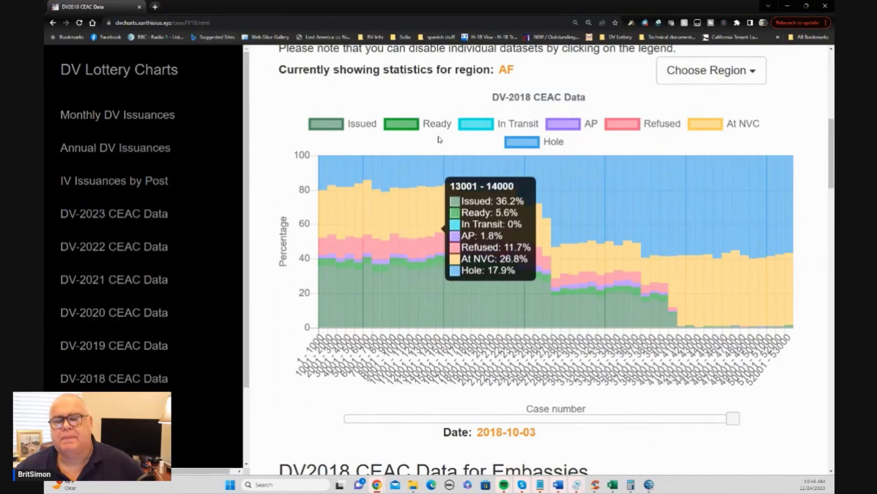
pyautogui.scroll(5, 410, 214)
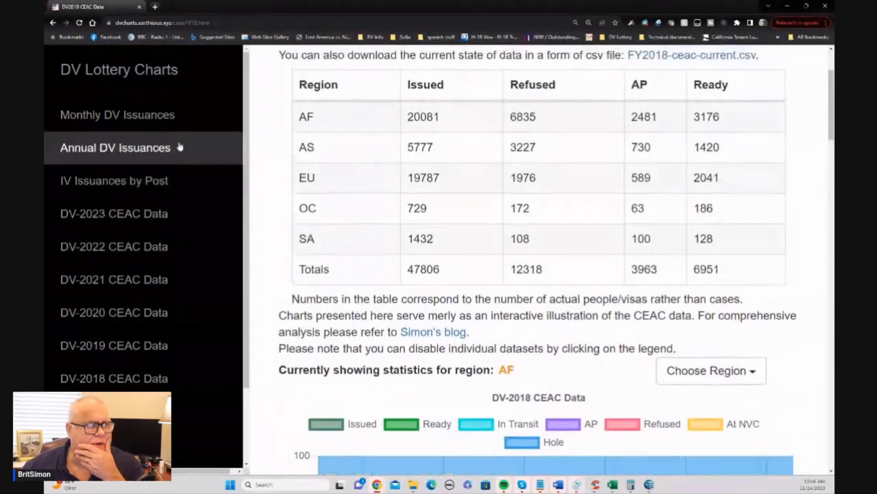